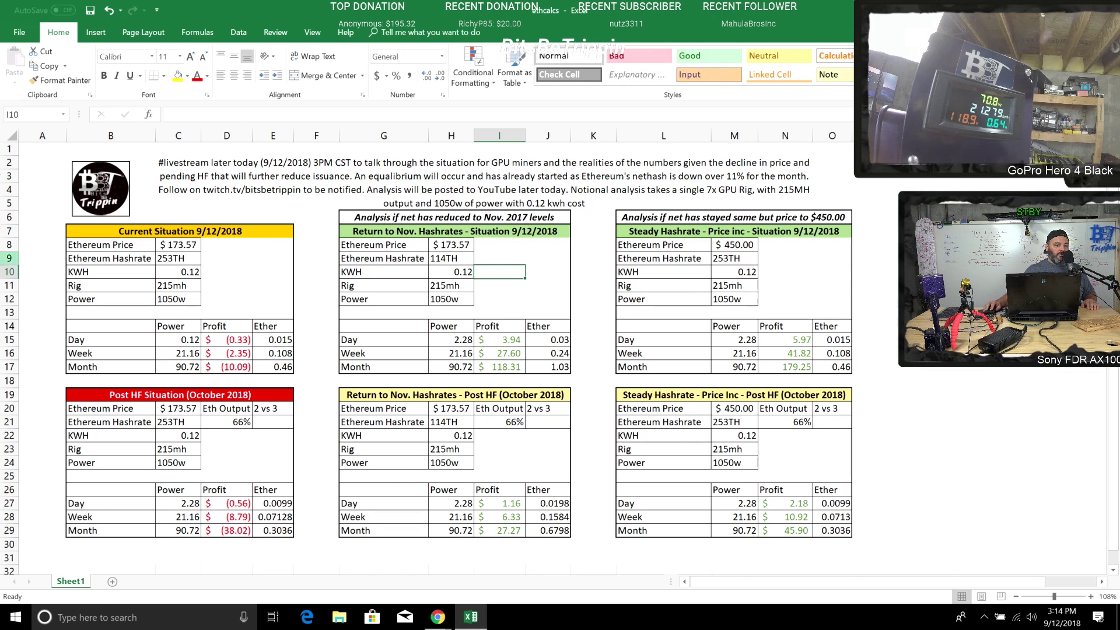
Scroll the 152% sheet back up to row 1 to show the Current Situation table.
scroll(138, 211, up, 3)
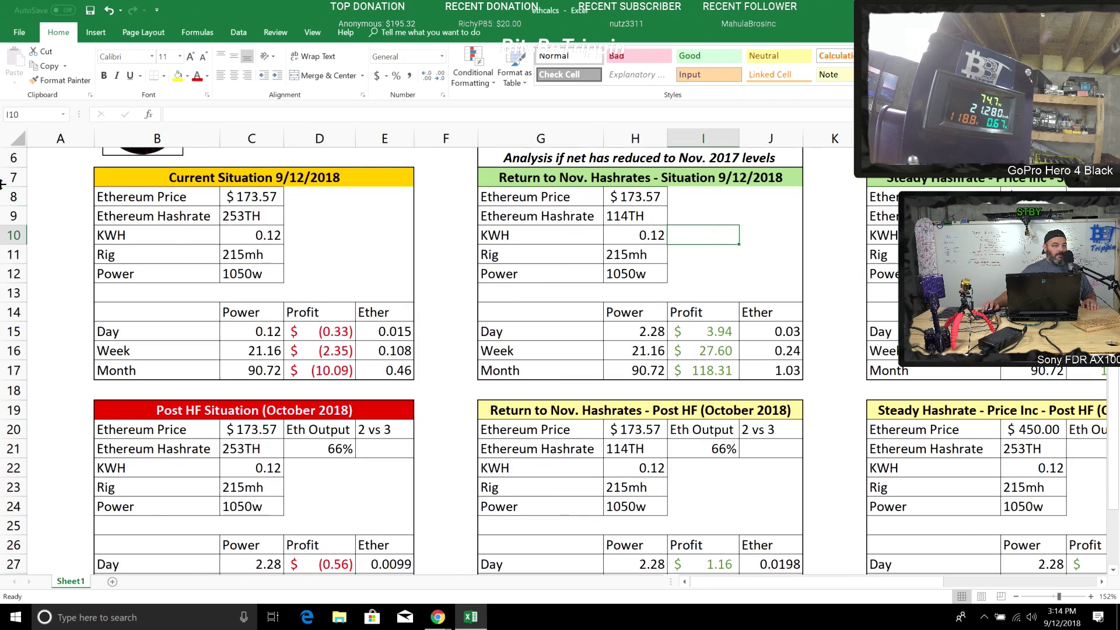
scroll(139, 211, up, 2)
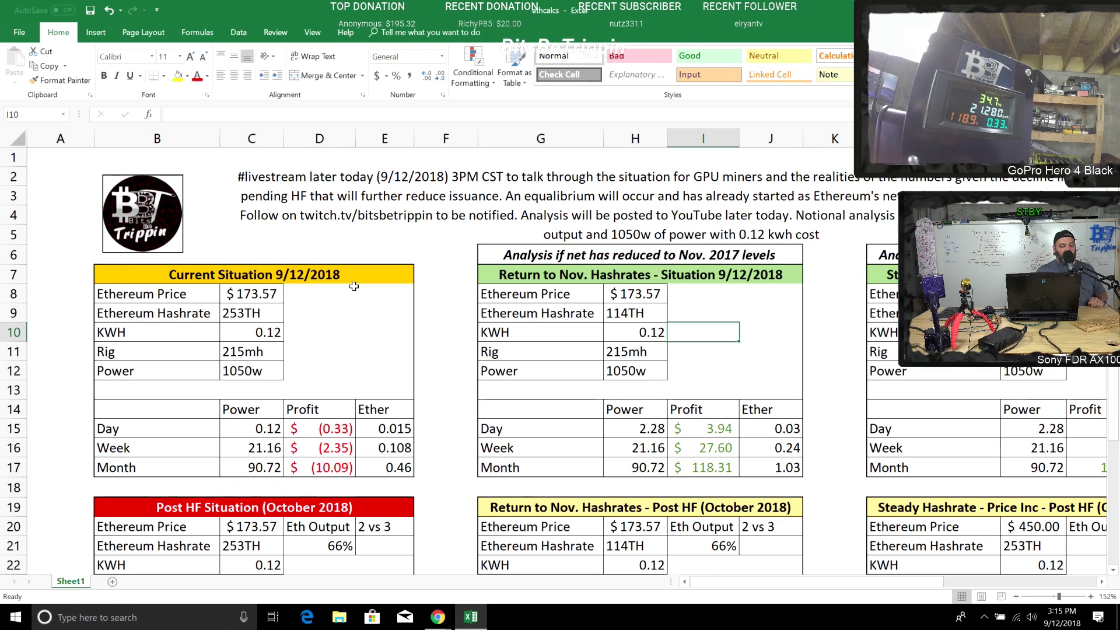
drag(385, 429, 385, 467)
click(252, 314)
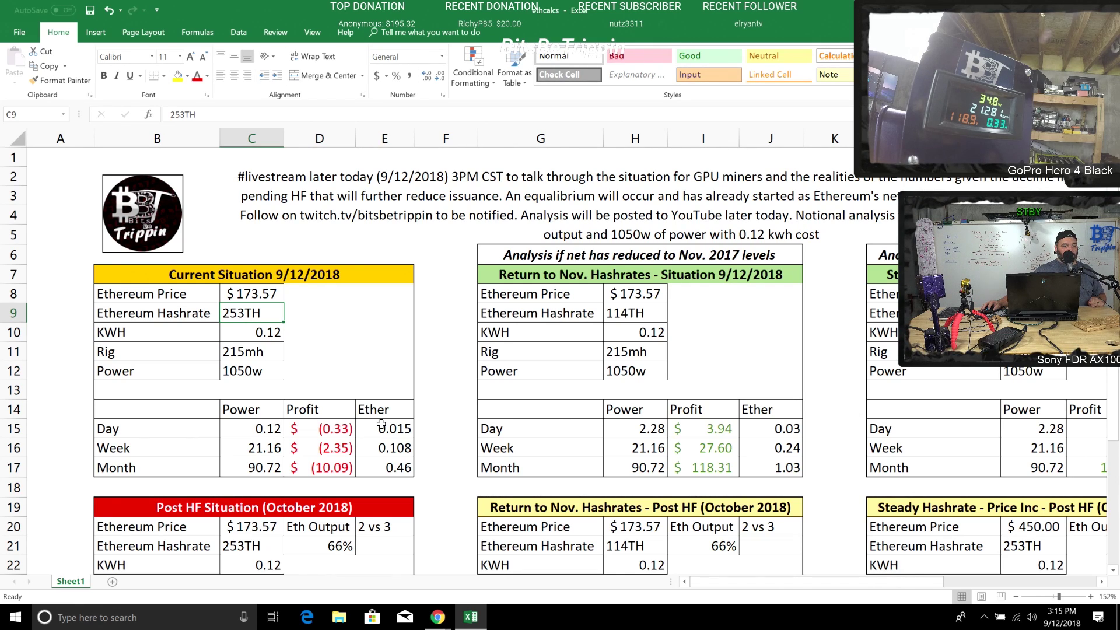
drag(381, 429, 385, 468)
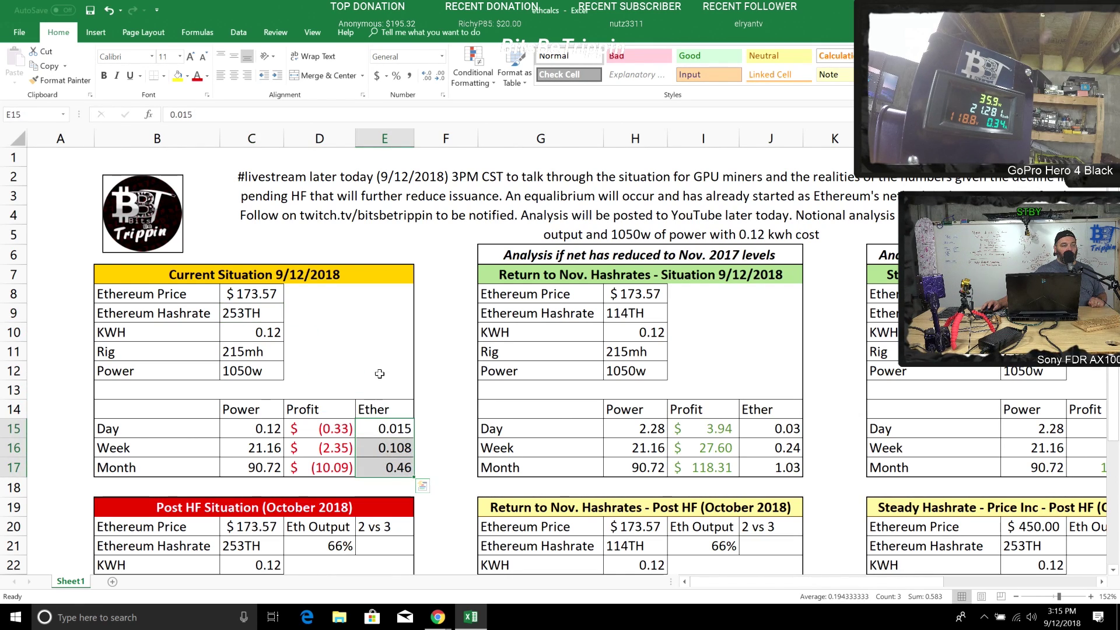
click(379, 353)
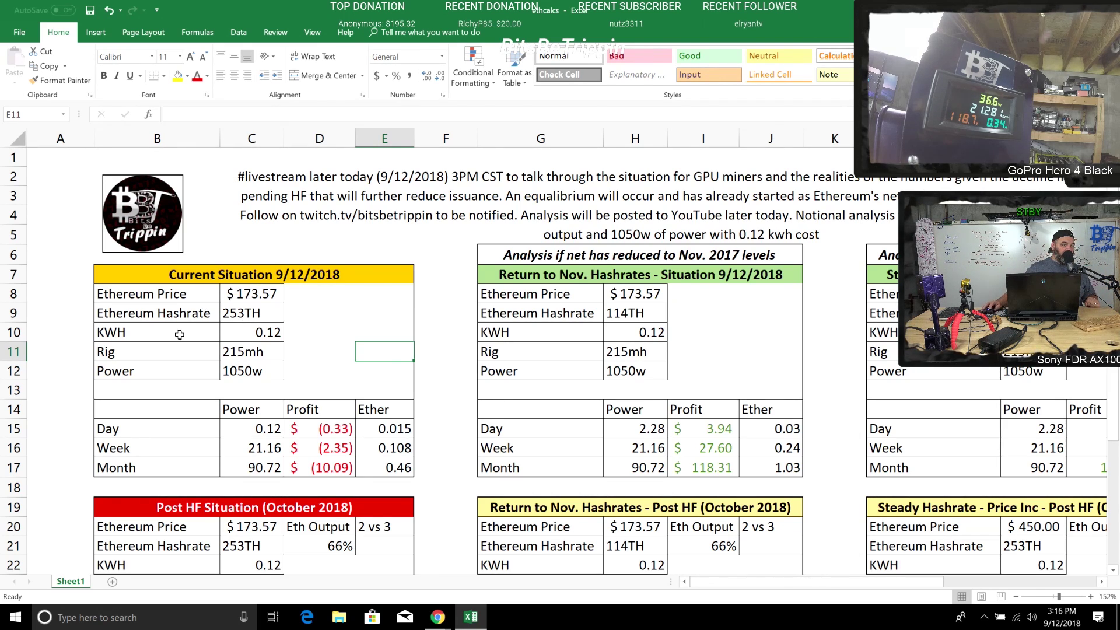
click(228, 314)
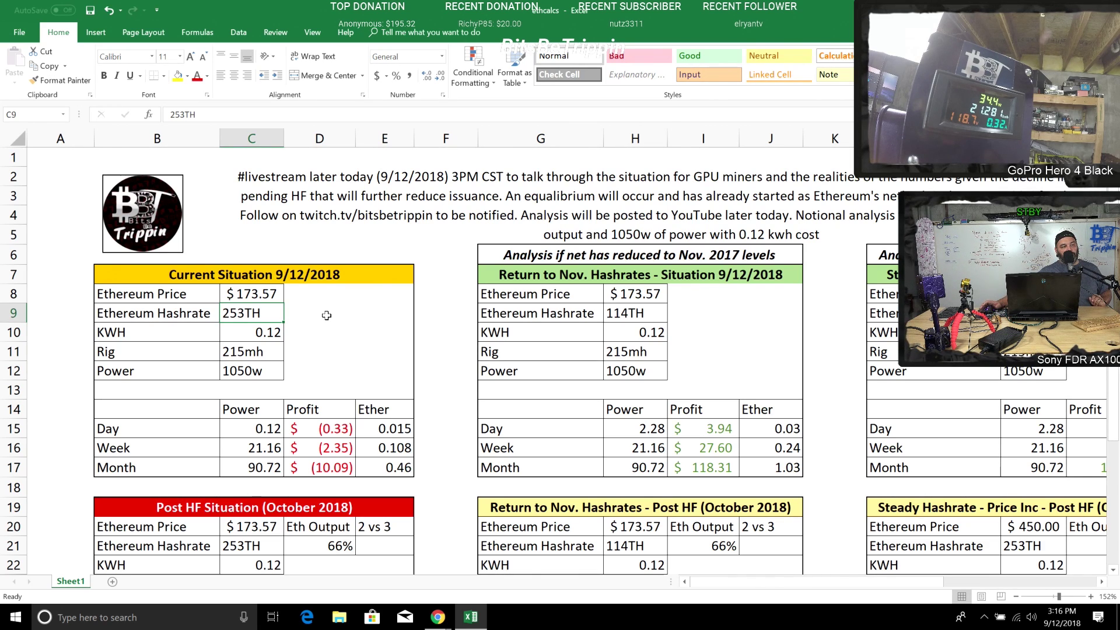
click(303, 314)
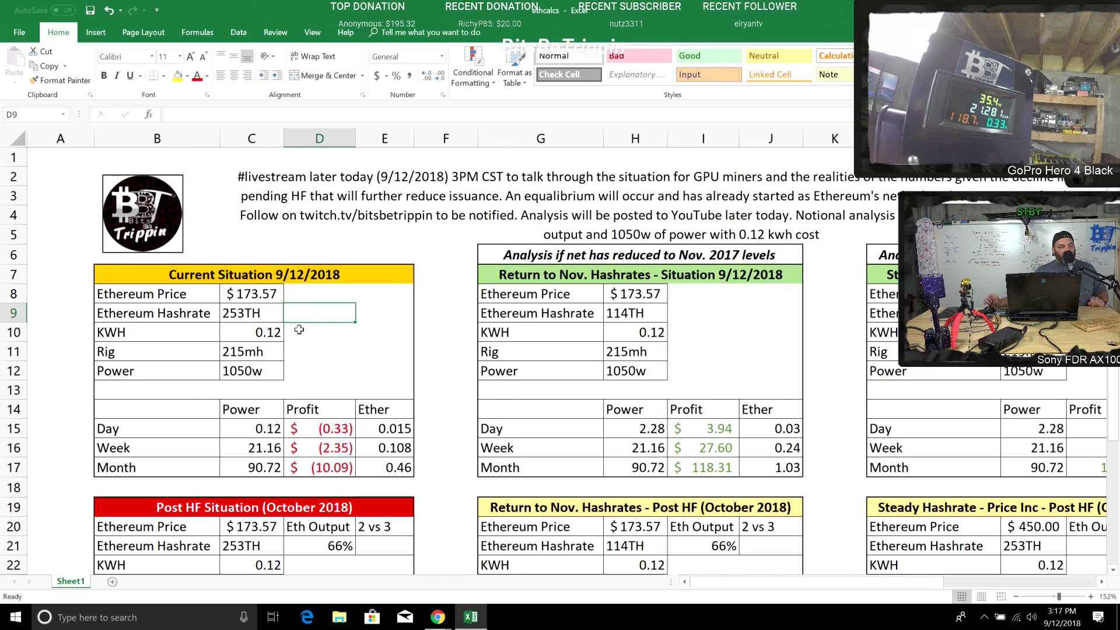
click(234, 318)
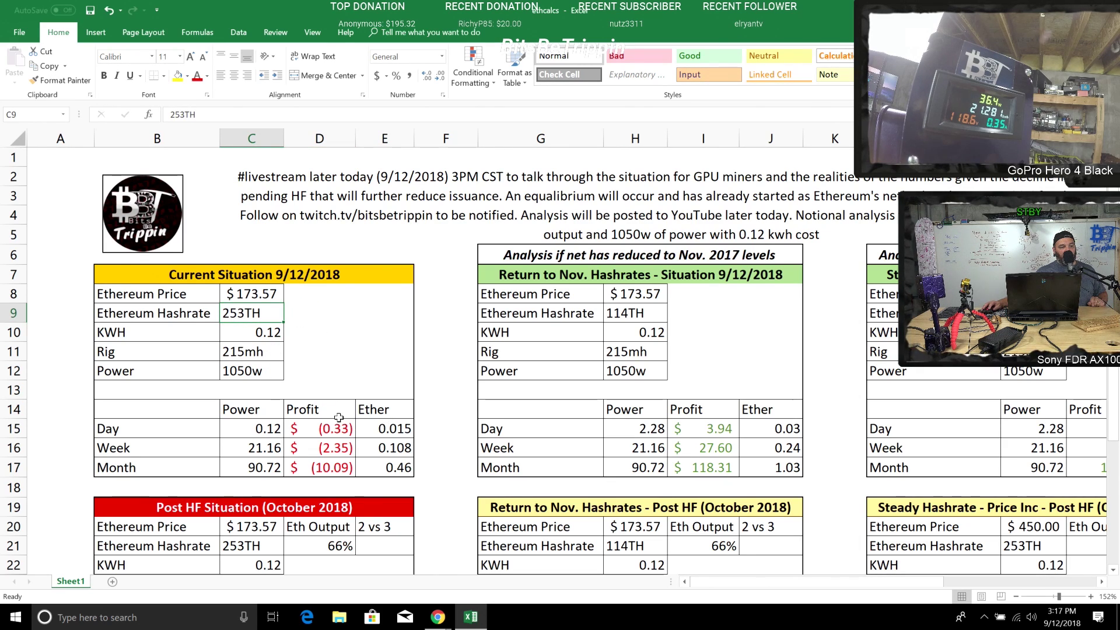
click(252, 296)
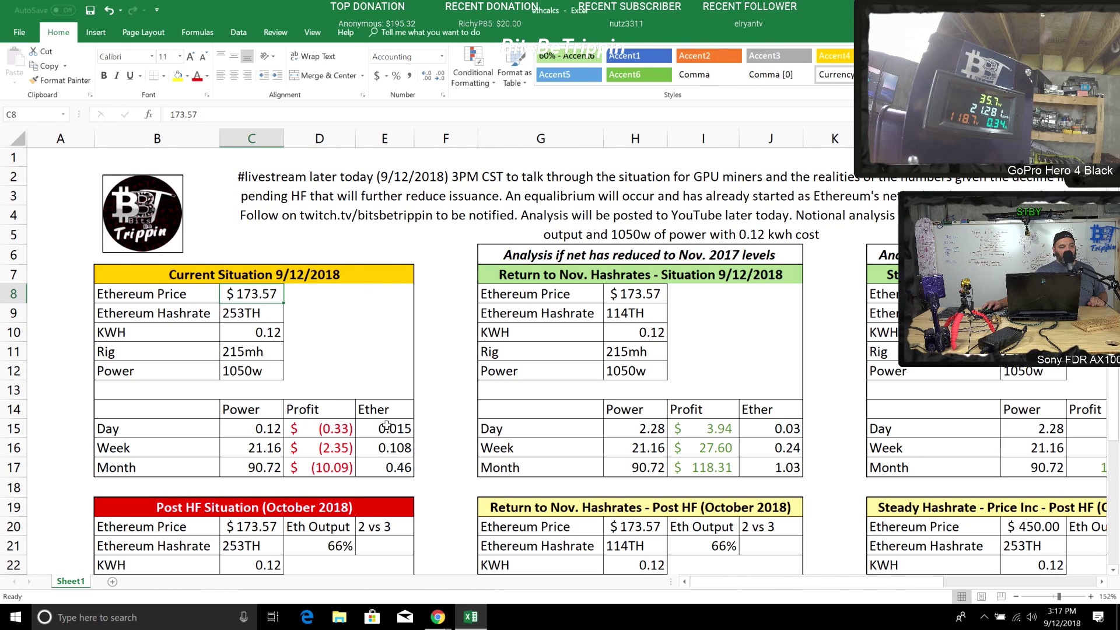
drag(398, 430, 398, 467)
click(254, 294)
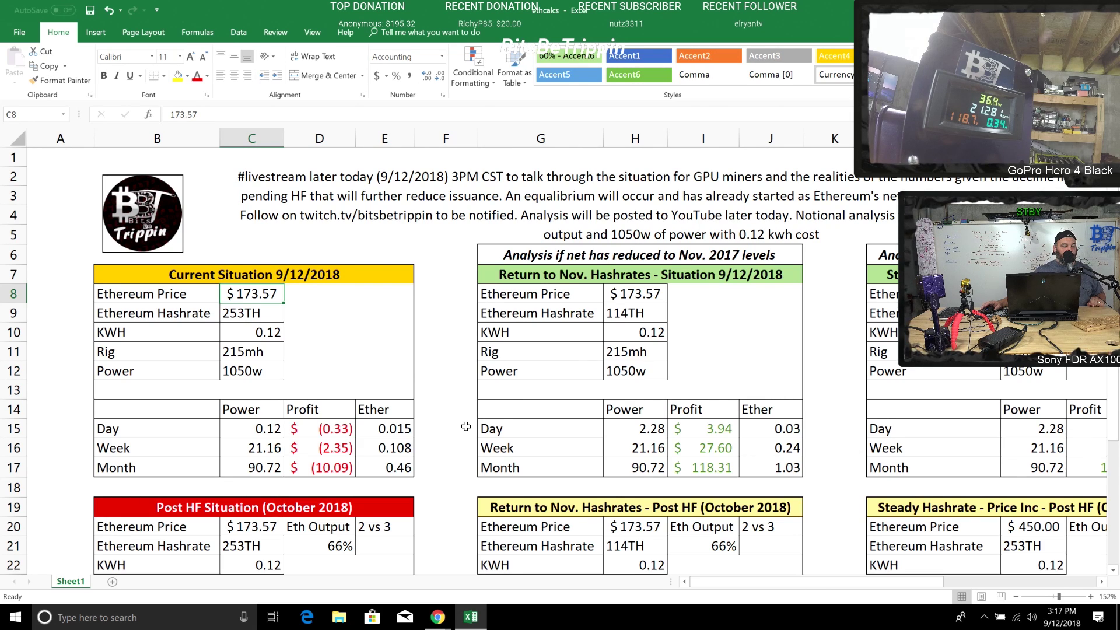
scroll(465, 426, down, 1)
click(229, 260)
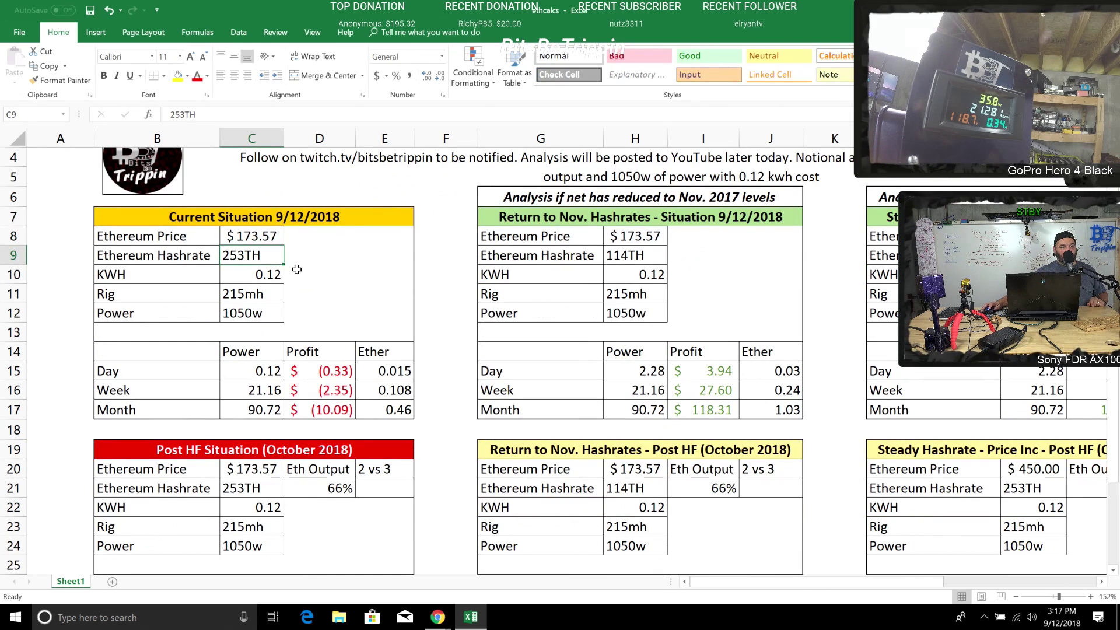
click(233, 293)
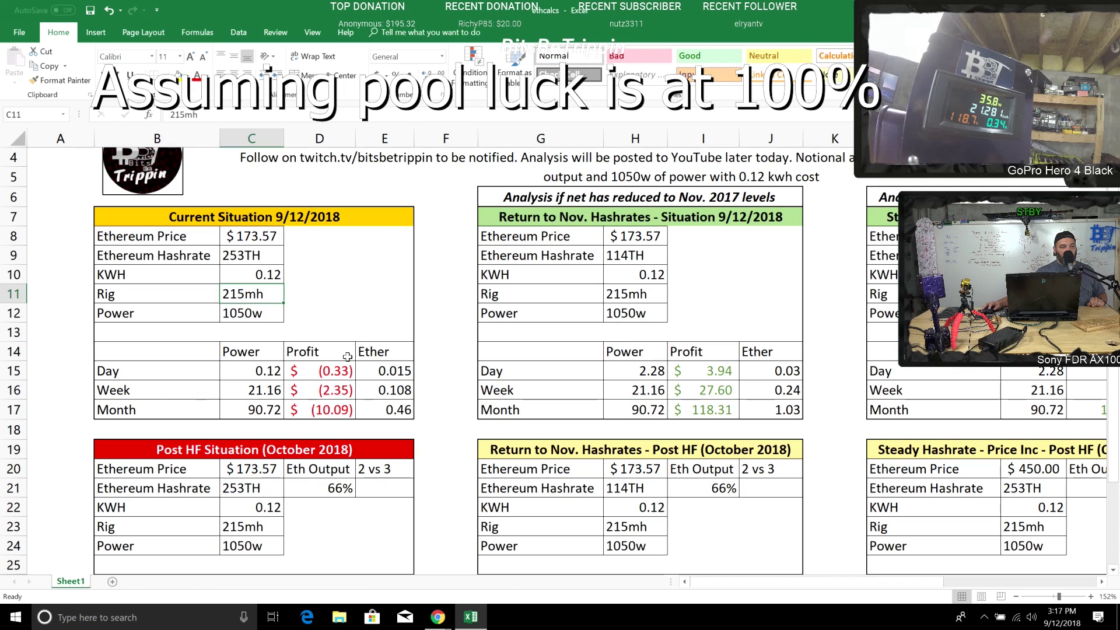
drag(372, 373, 371, 400)
scroll(344, 362, up, 1)
click(266, 315)
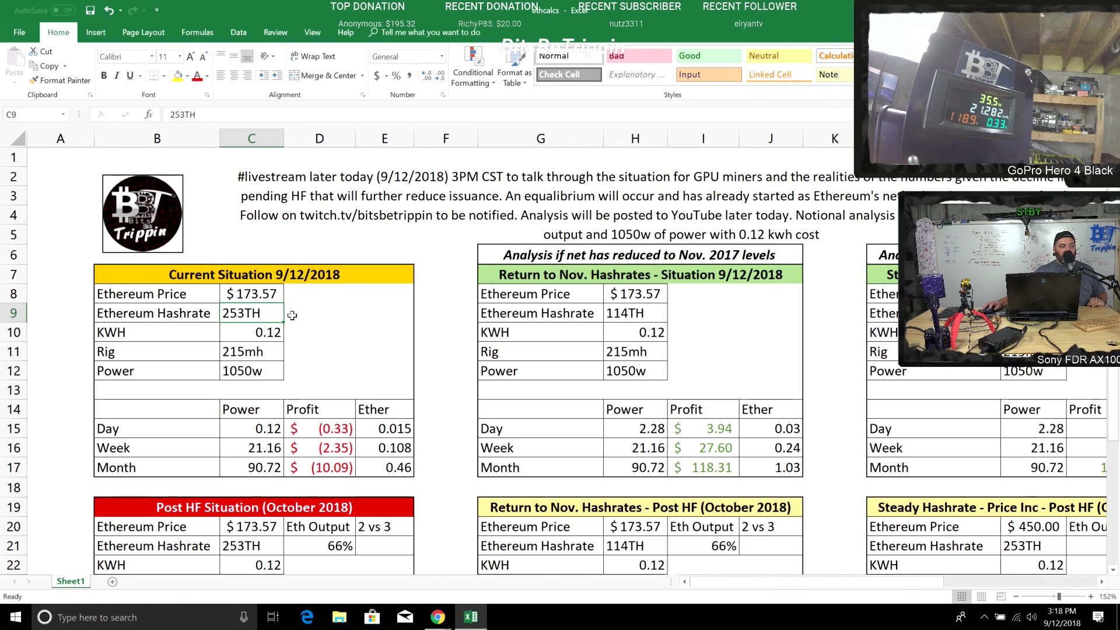
click(258, 363)
click(257, 354)
click(259, 371)
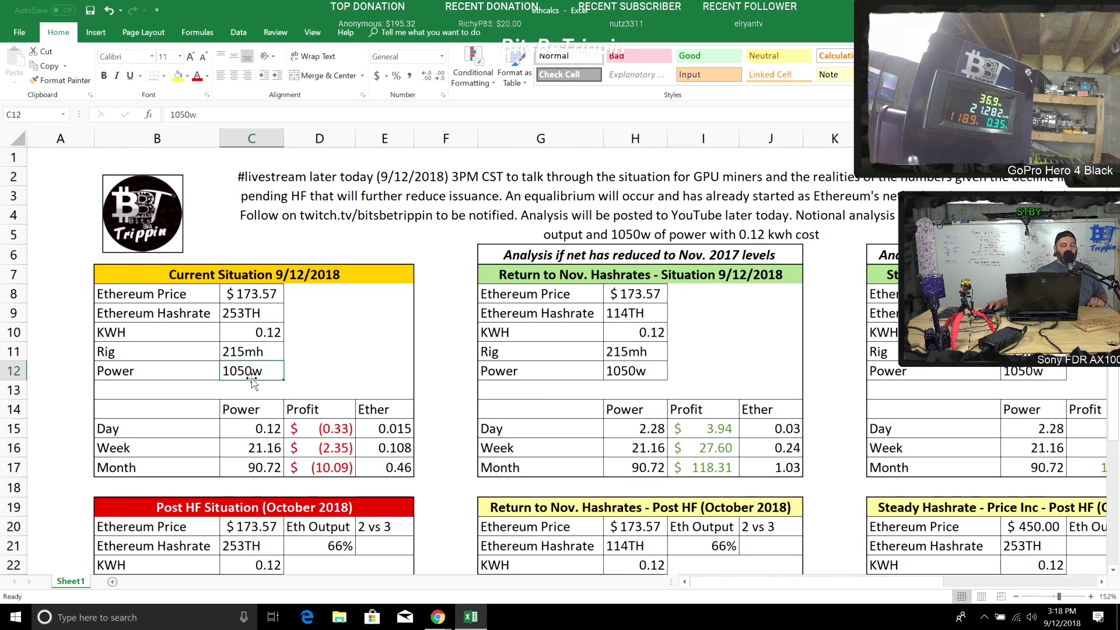
click(301, 318)
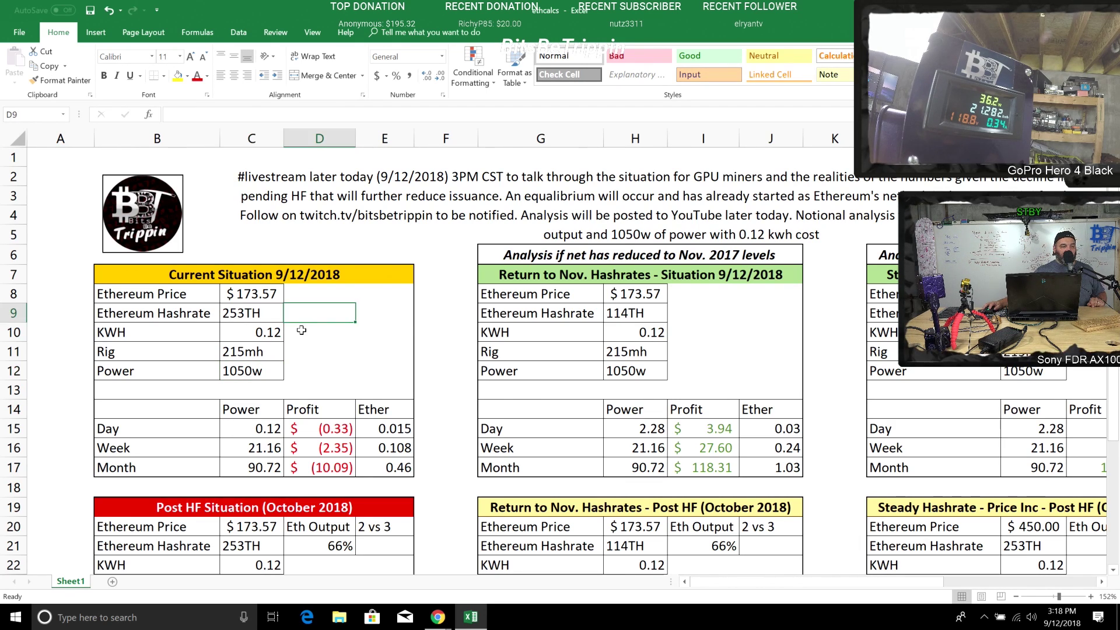
click(263, 330)
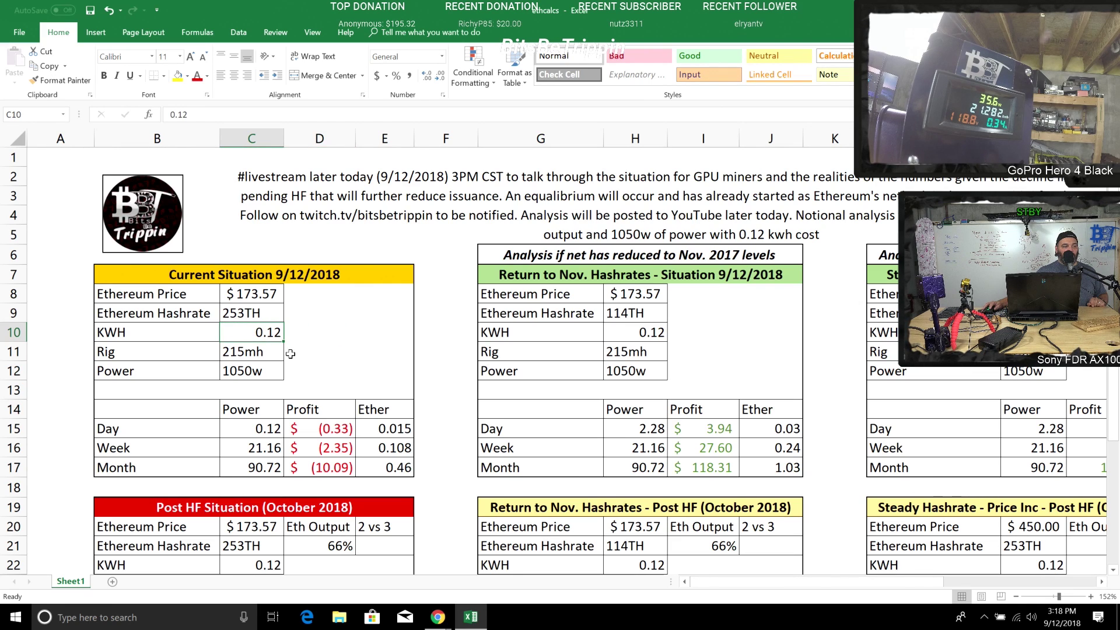
click(324, 437)
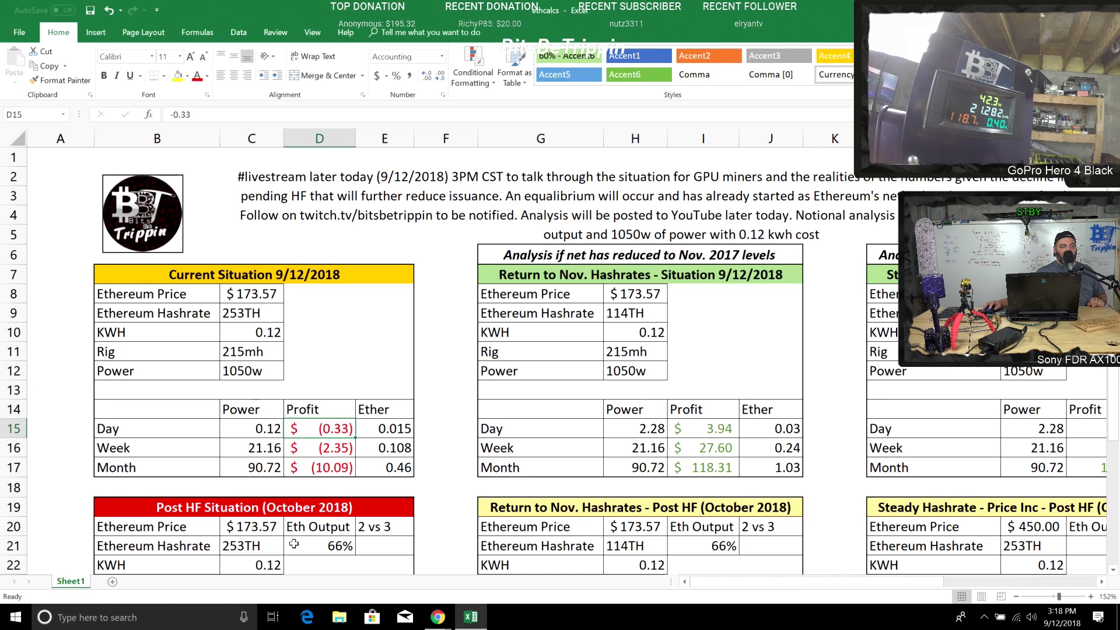
scroll(294, 543, down, 4)
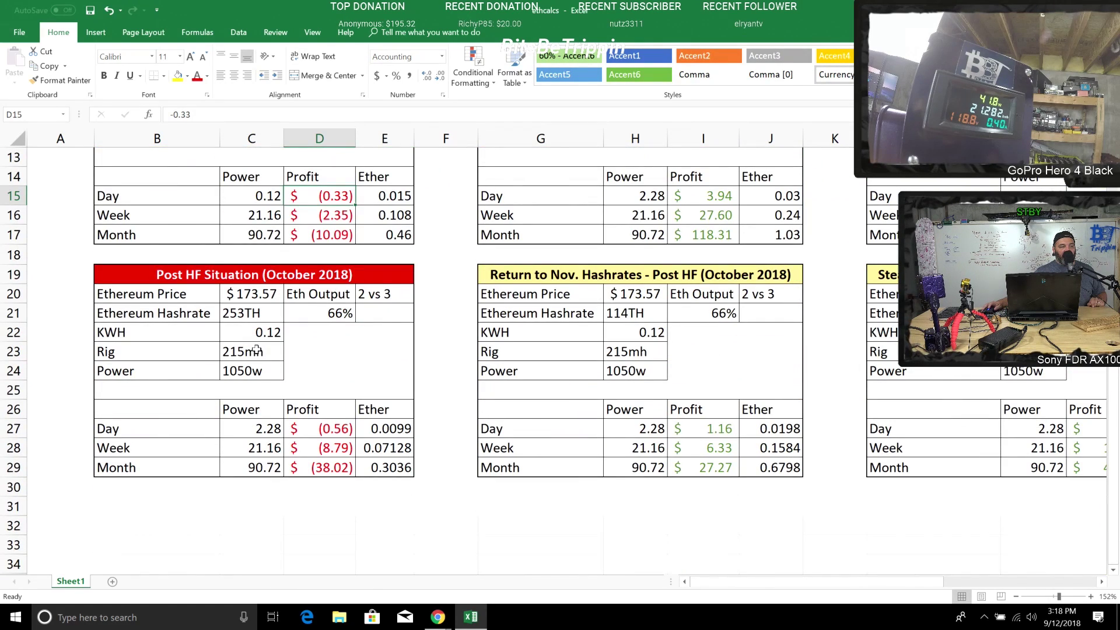
click(247, 299)
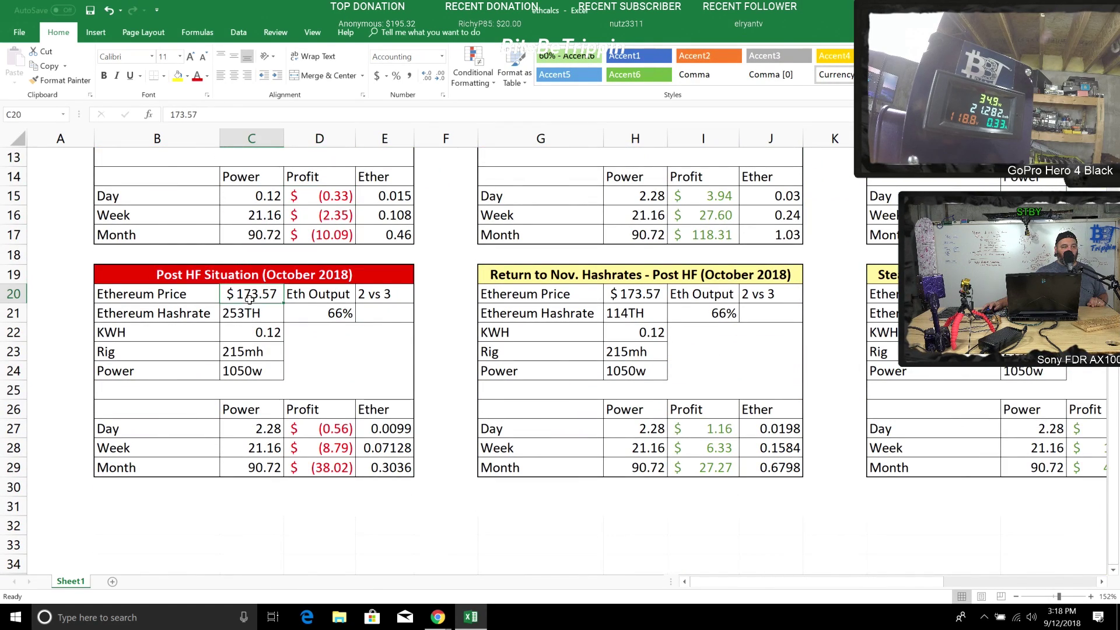
key(Down)
key(Right)
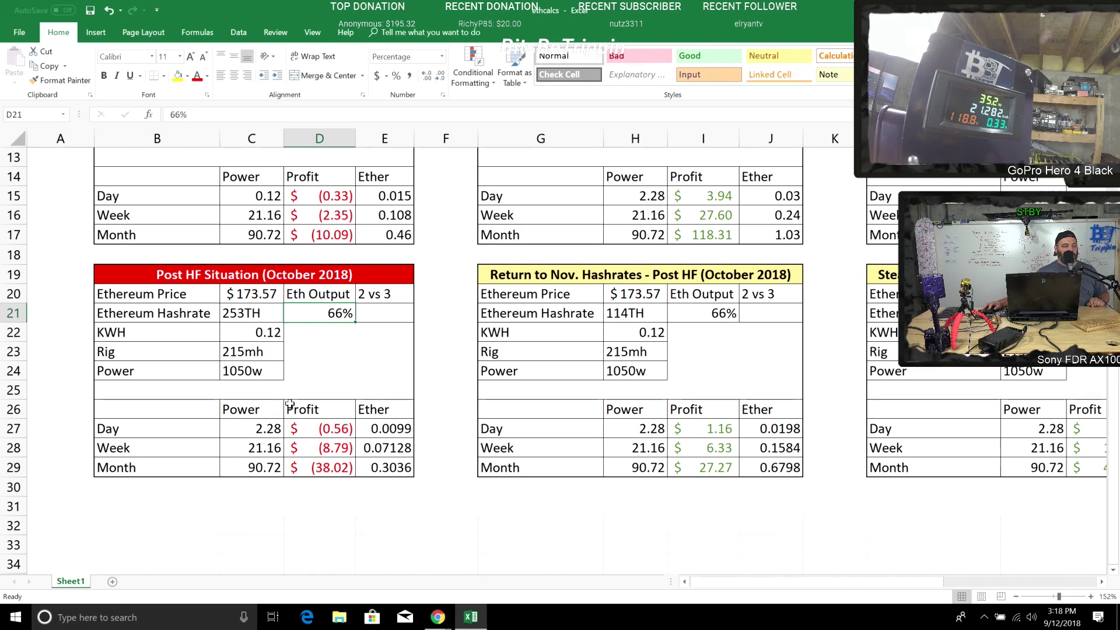
click(337, 462)
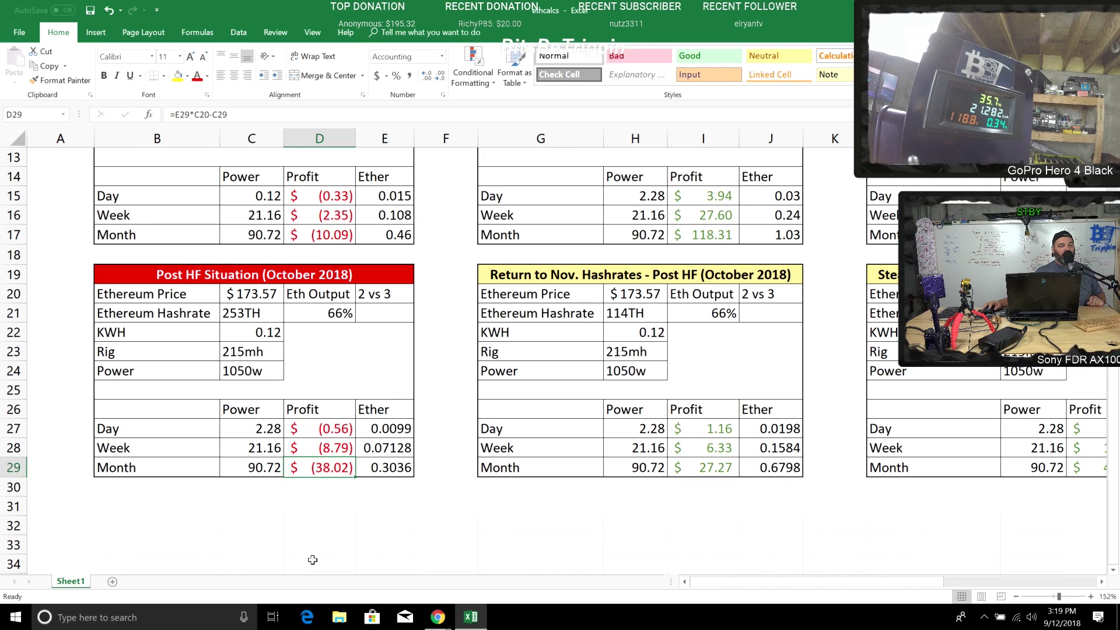
click(260, 469)
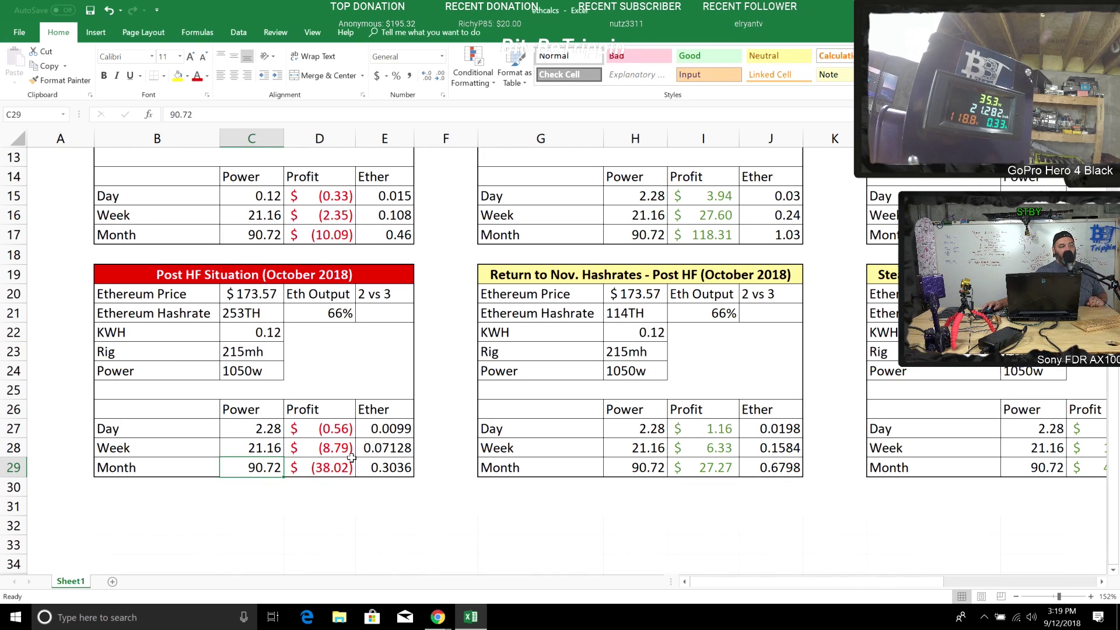
click(375, 461)
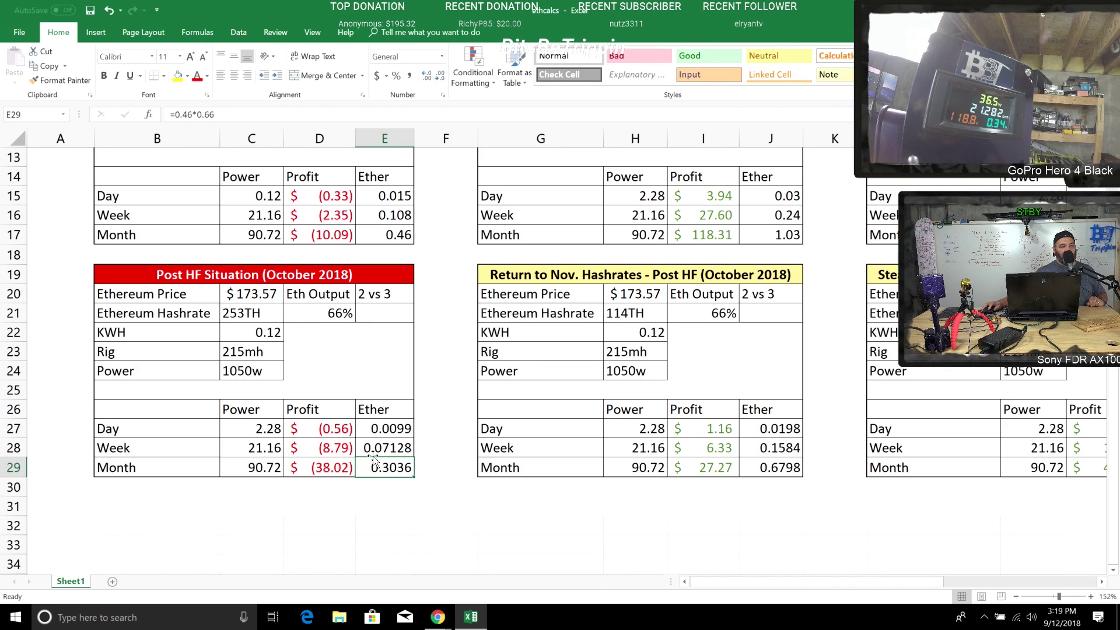
click(272, 467)
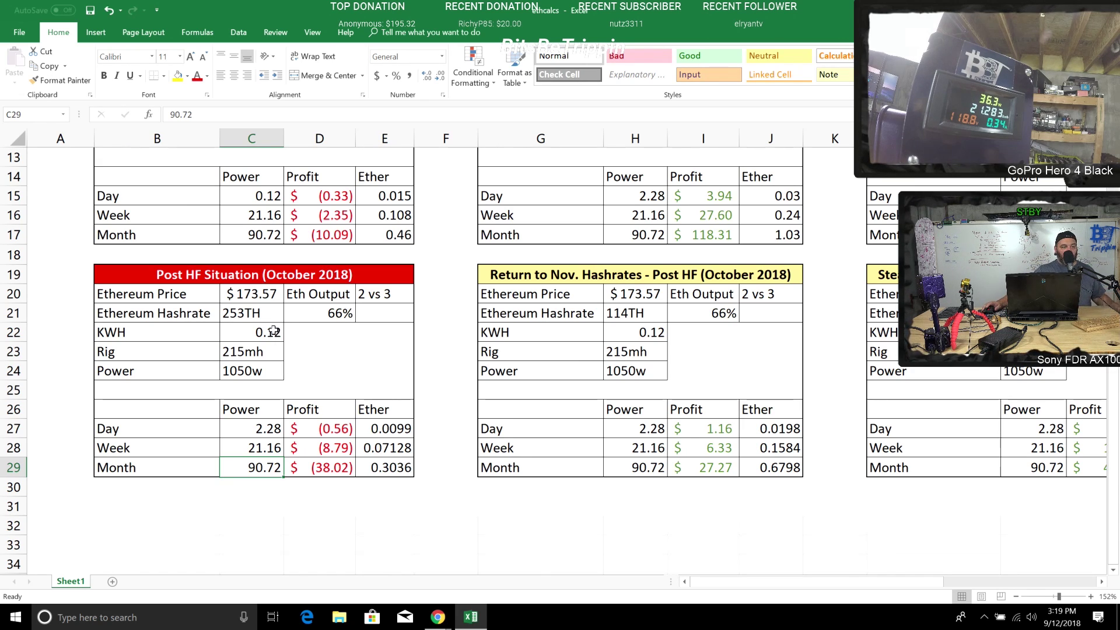
click(248, 312)
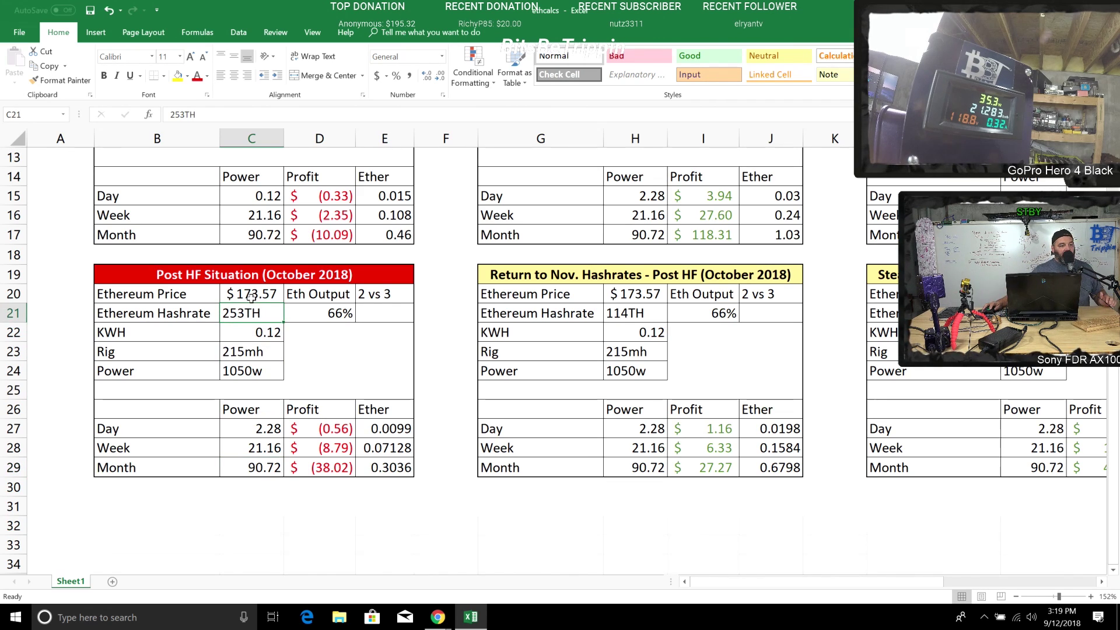
click(377, 476)
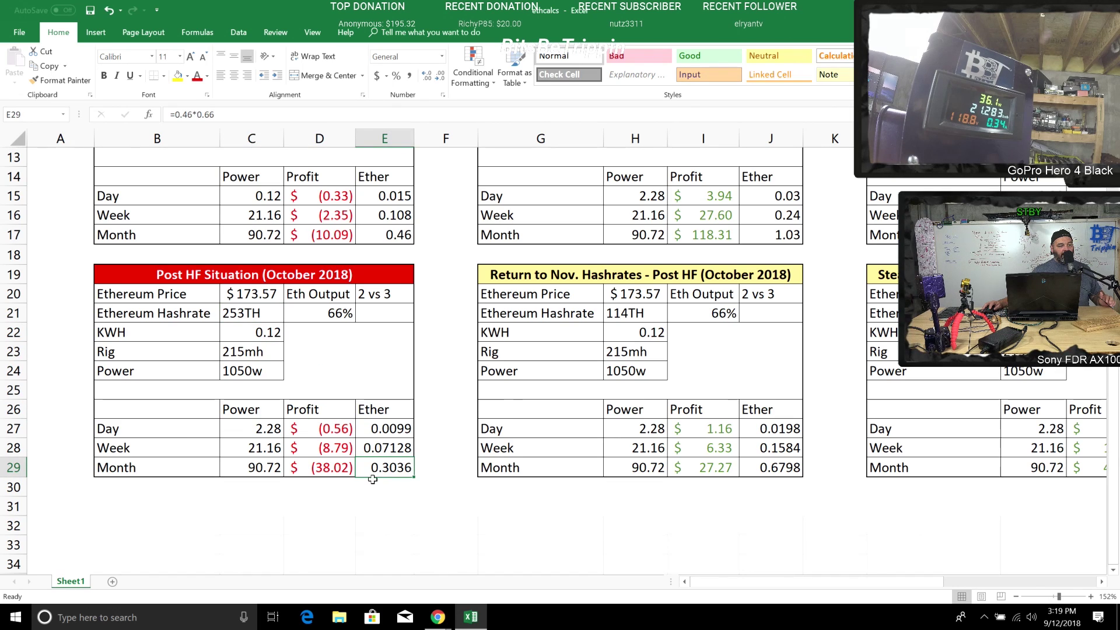
click(252, 357)
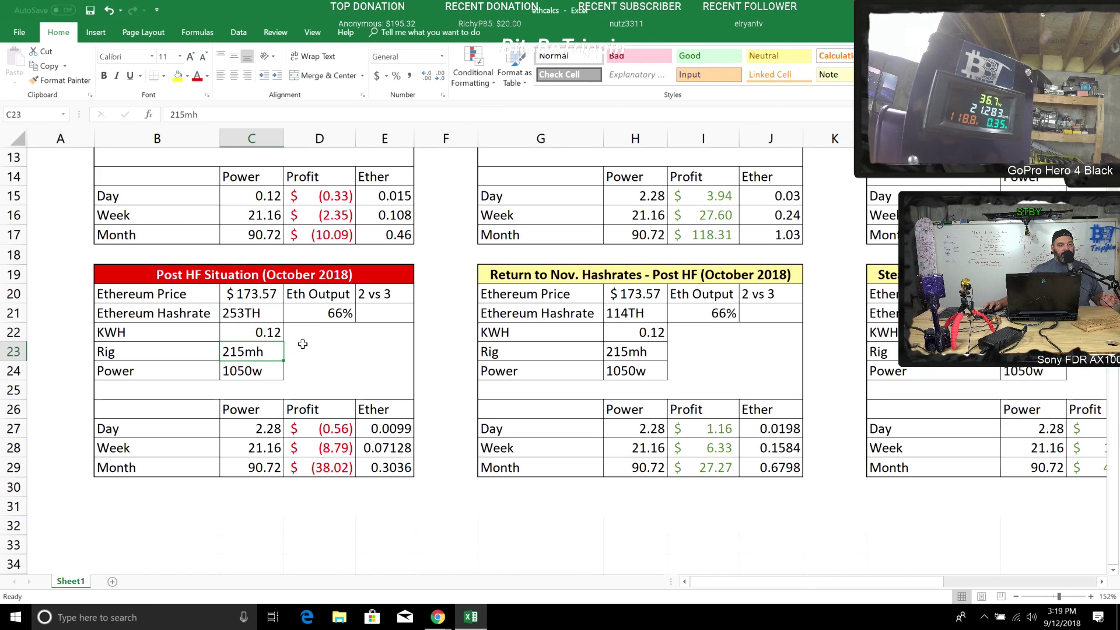
click(382, 464)
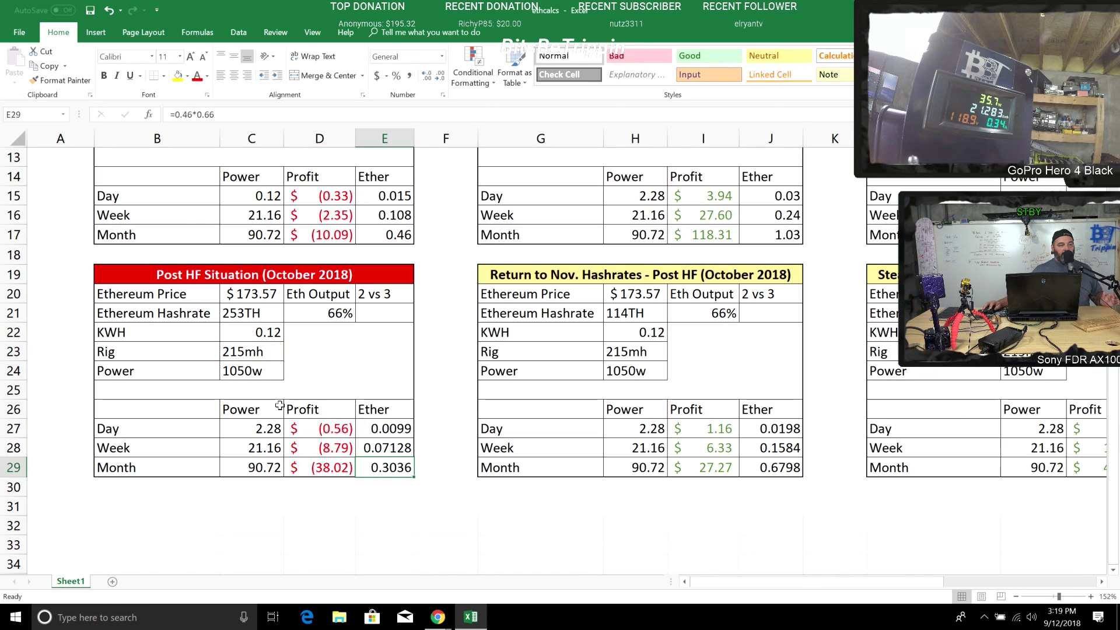
click(236, 352)
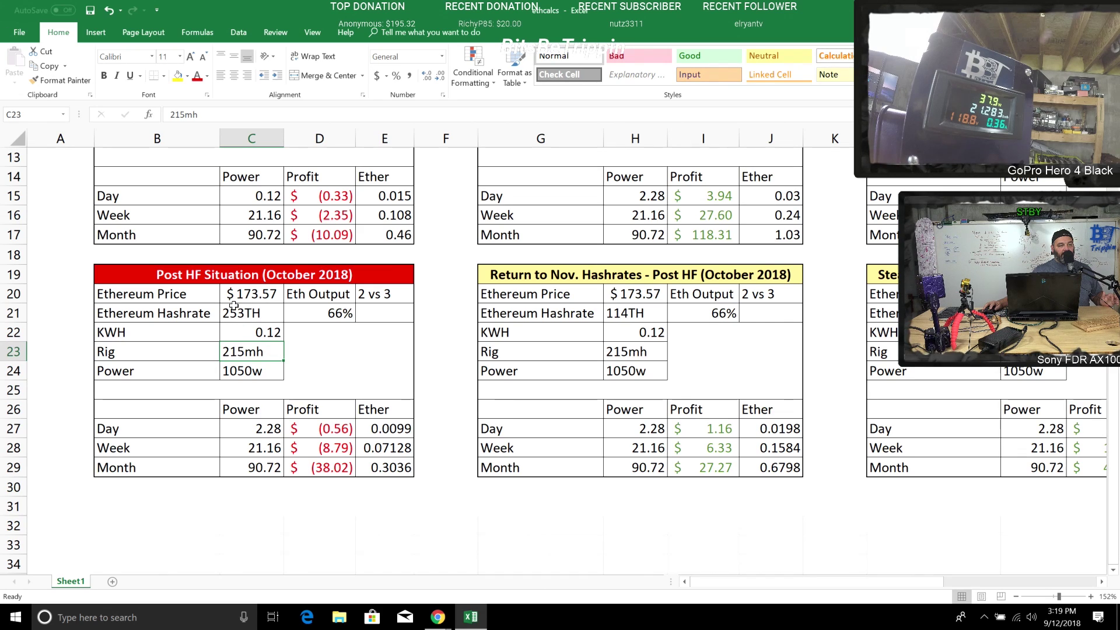
click(237, 308)
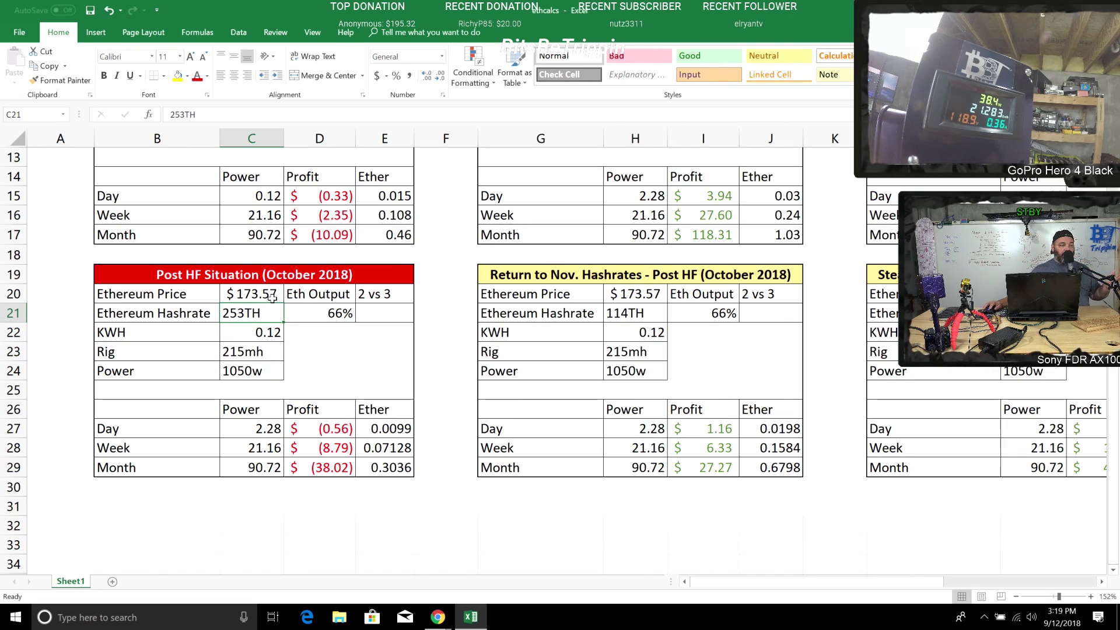
scroll(367, 397, up, 1)
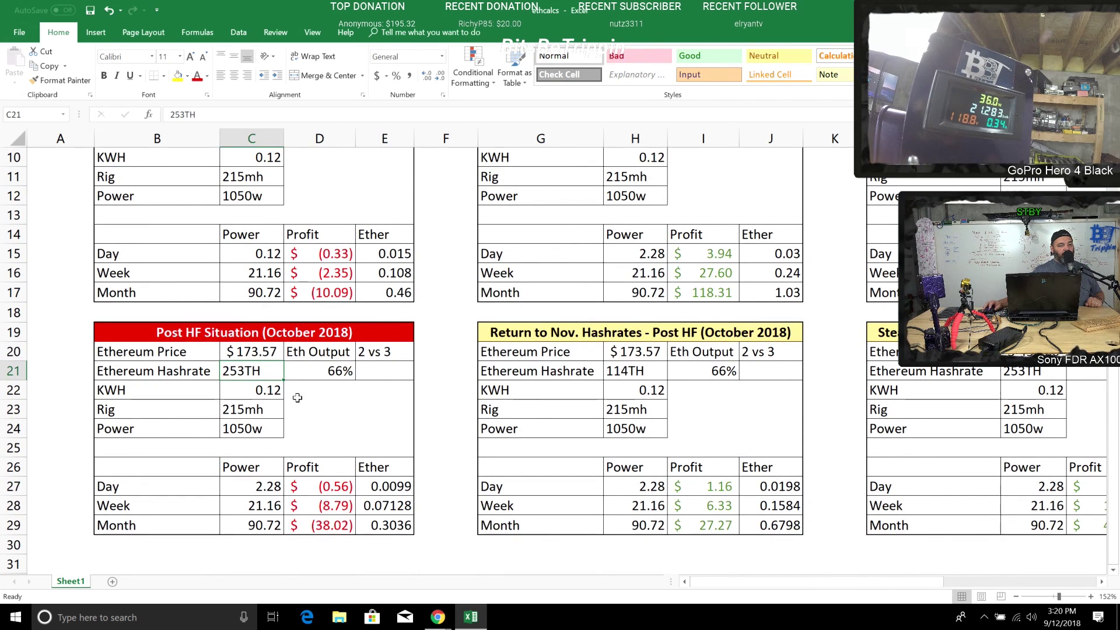
click(335, 527)
scroll(525, 525, up, 3)
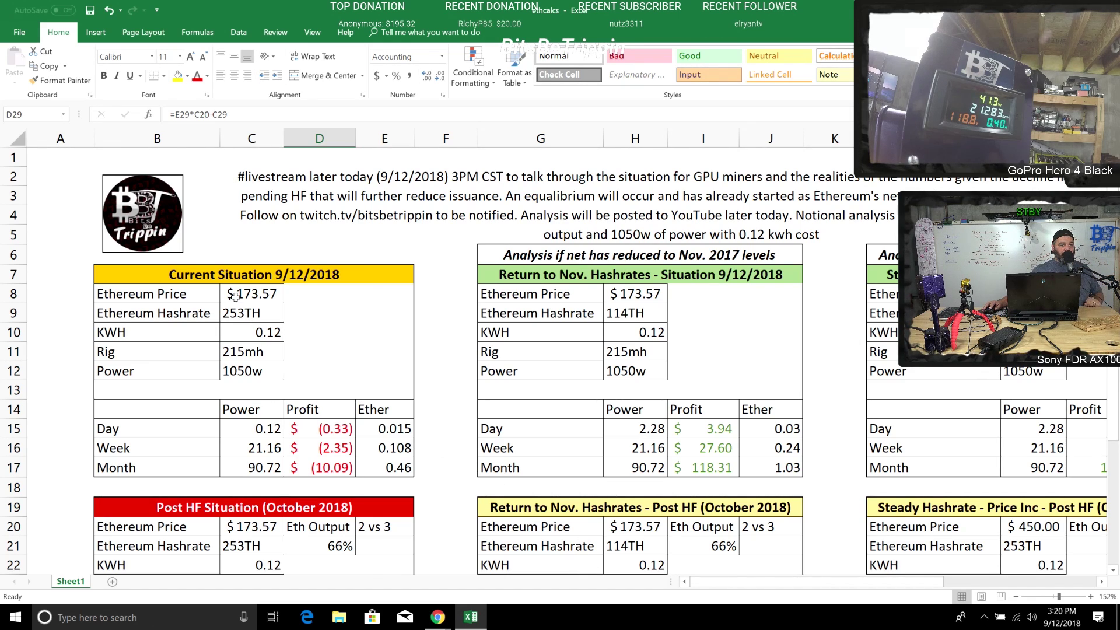
Put -11% in D9 beside the 253TH hashrate, then check the 90.72 monthly power cost.
click(264, 330)
click(348, 311)
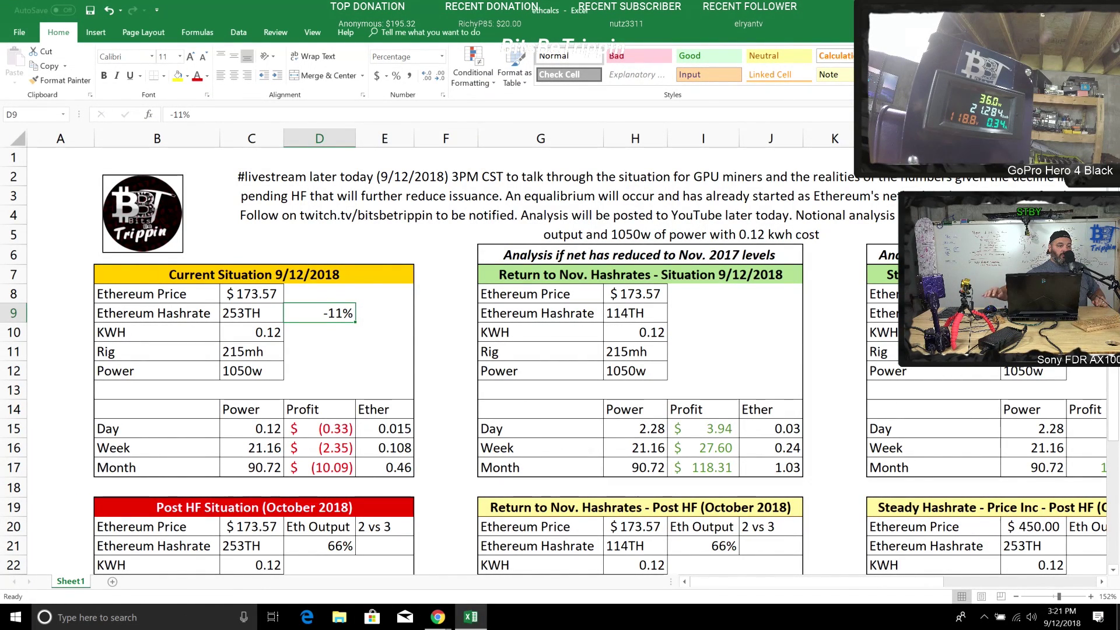
click(249, 326)
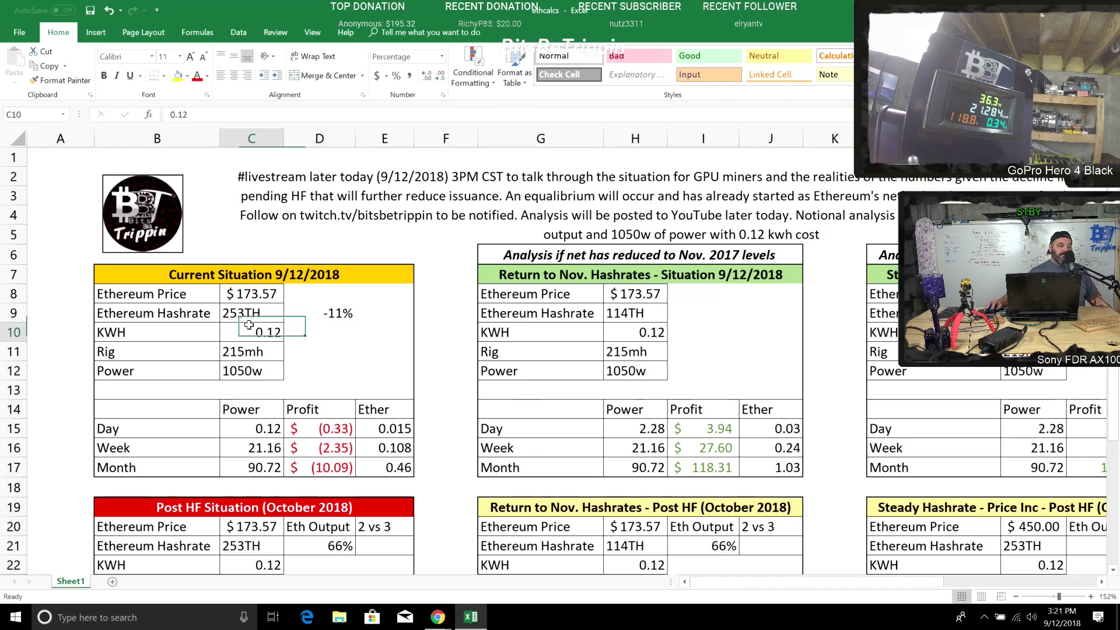
scroll(251, 379, down, 1)
click(251, 403)
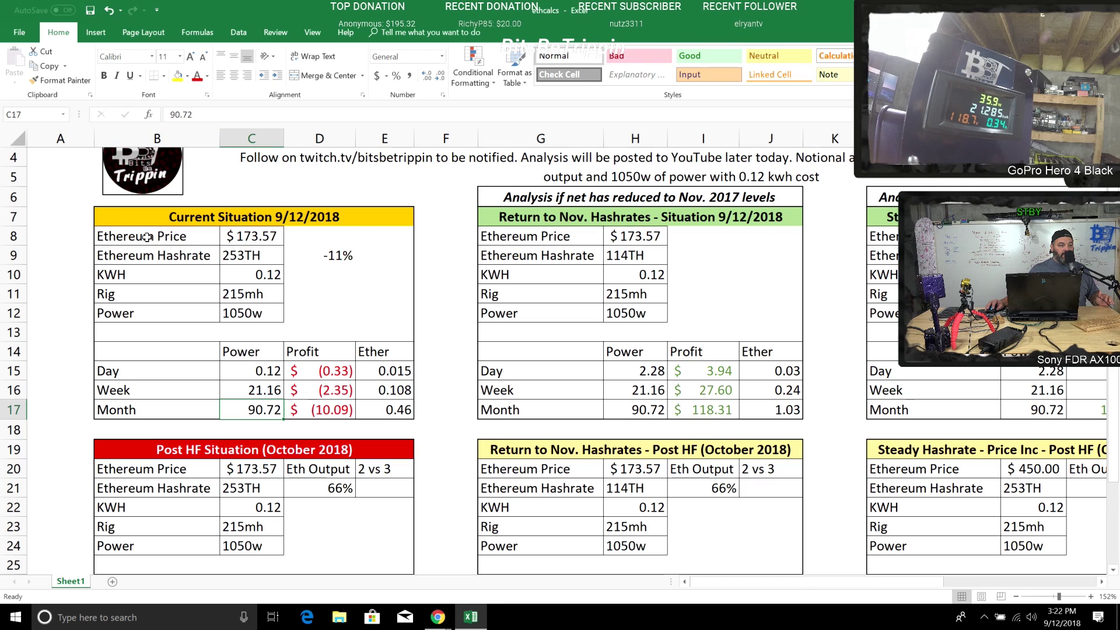
click(236, 293)
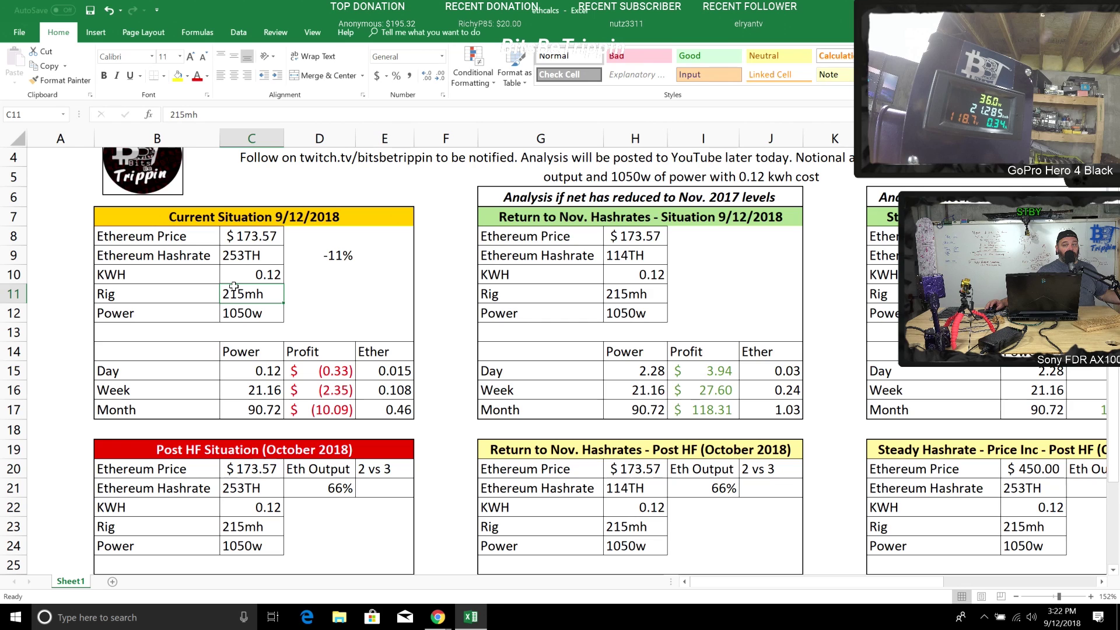
click(198, 215)
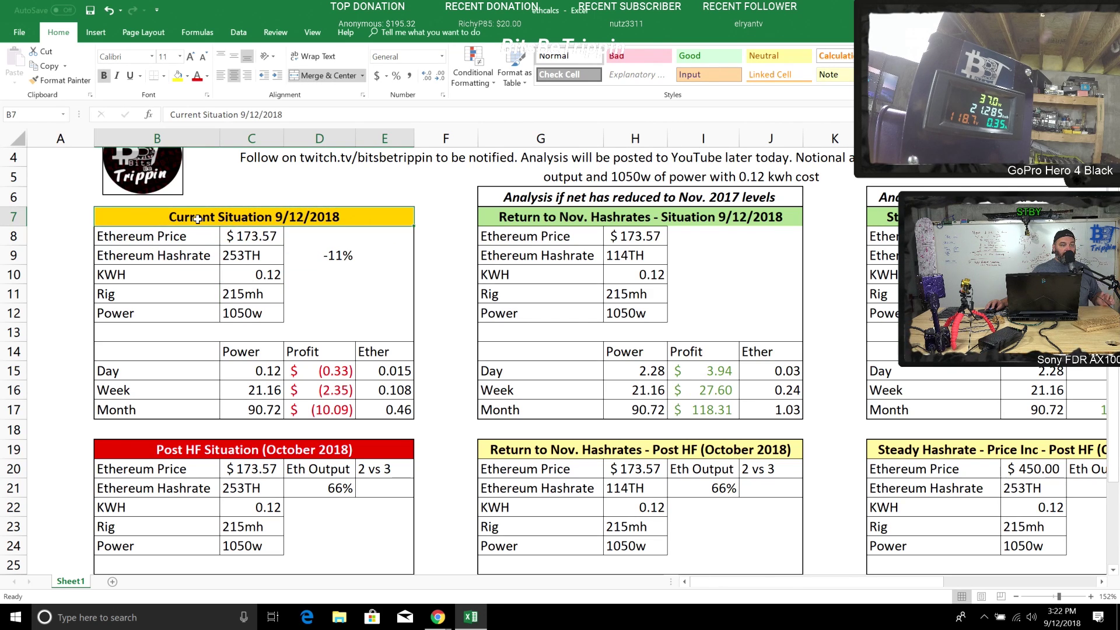
click(322, 254)
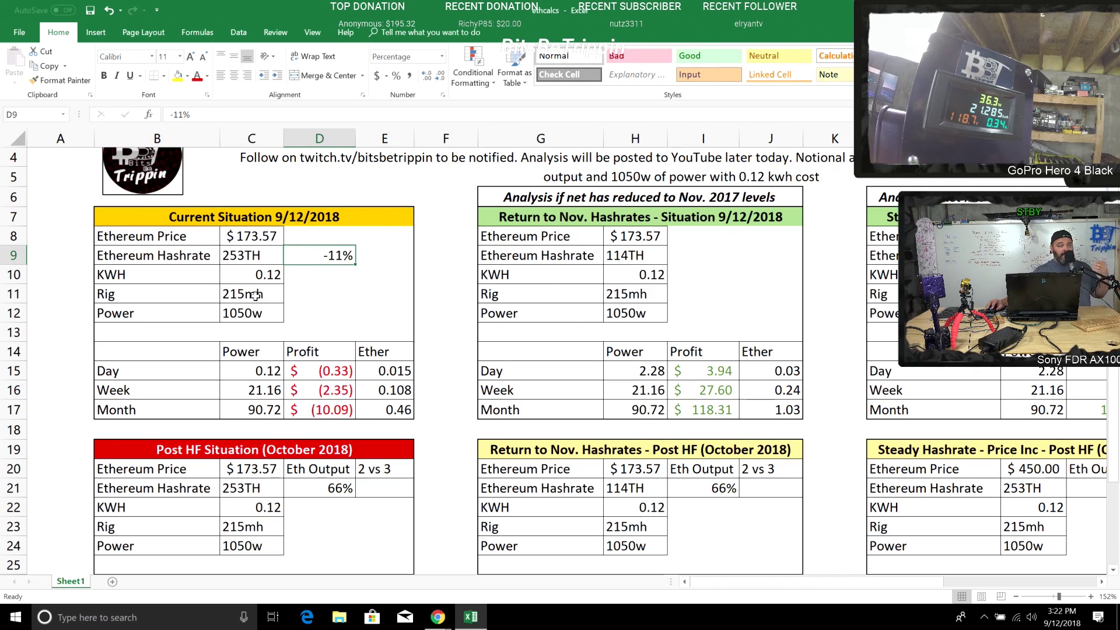
click(261, 274)
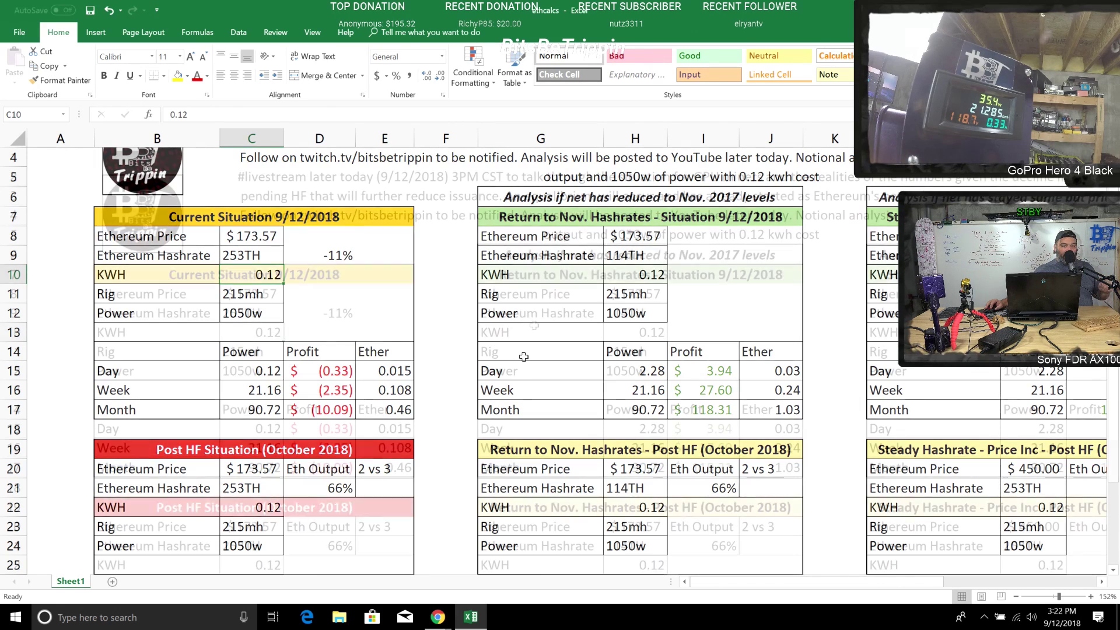
scroll(525, 350, up, 1)
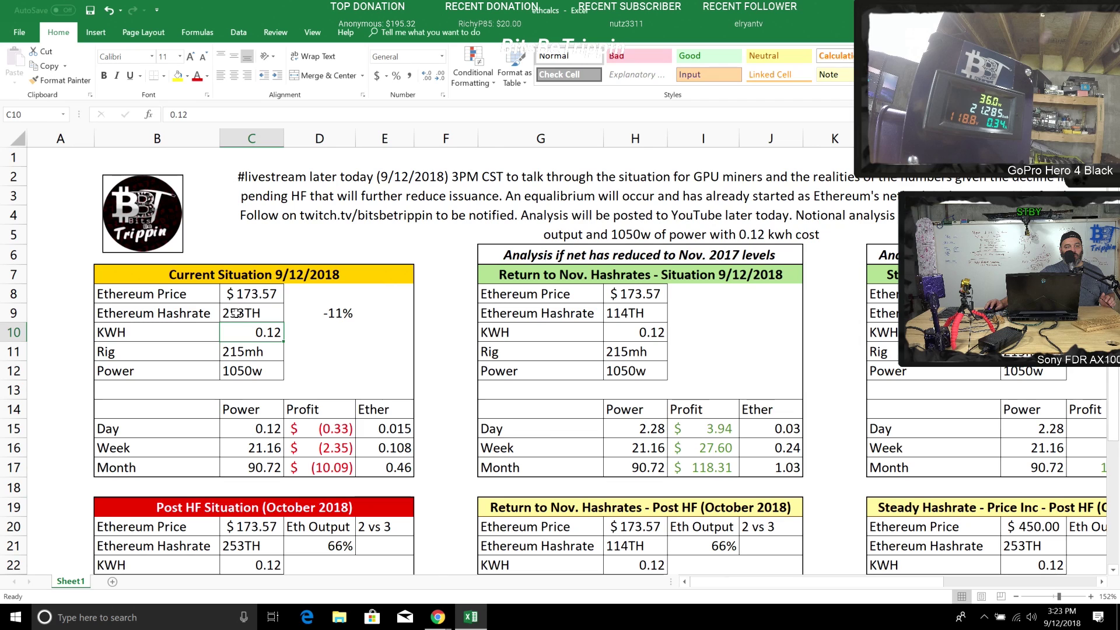
click(234, 294)
click(233, 318)
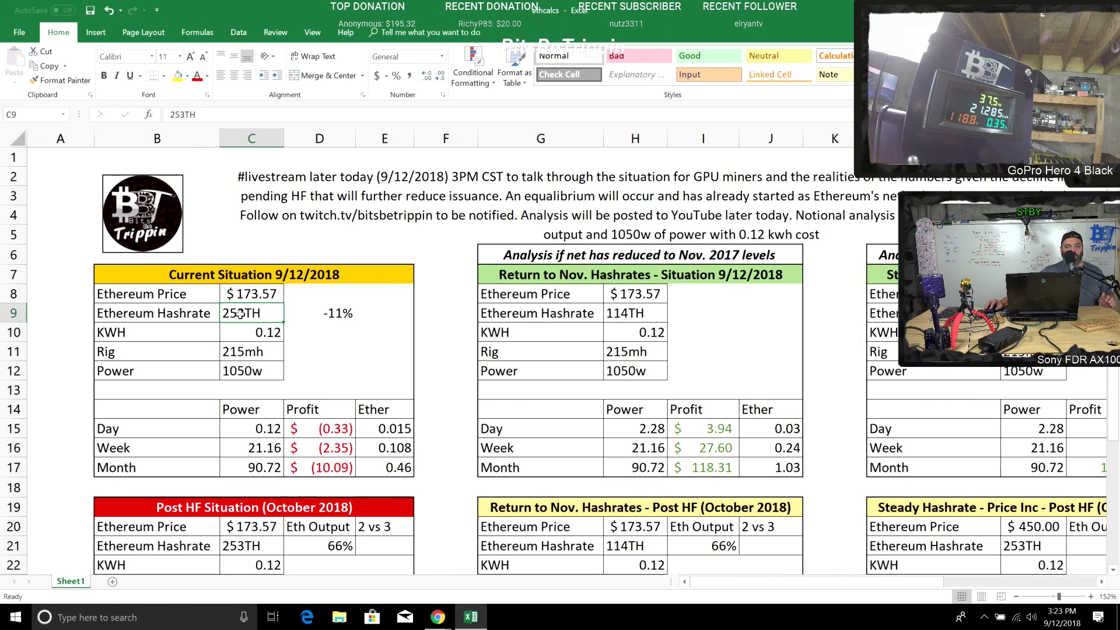
click(256, 331)
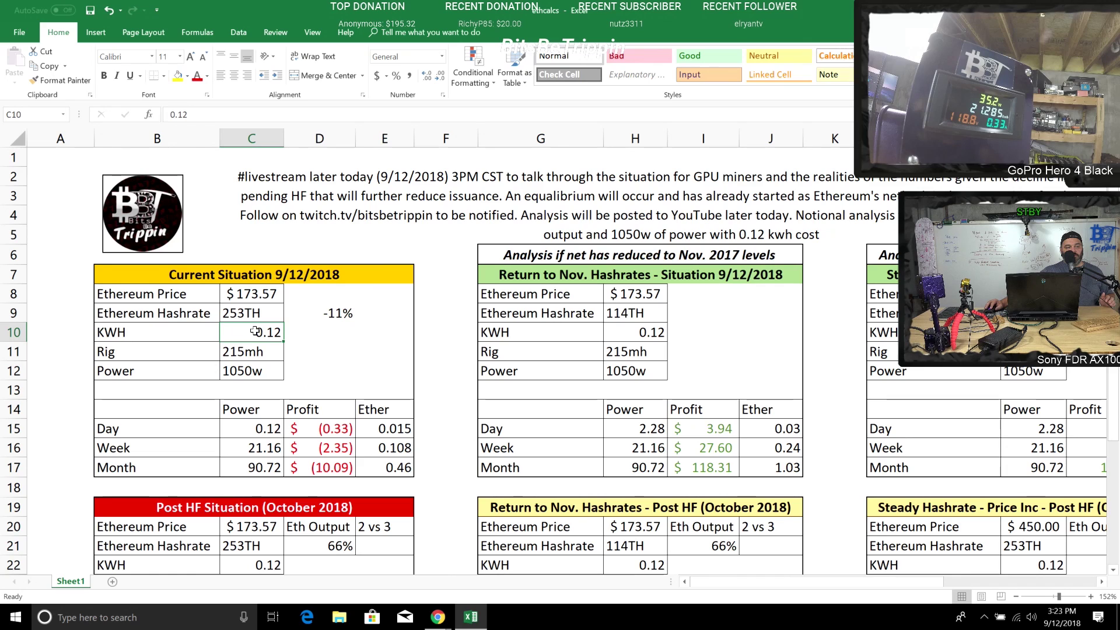
click(253, 314)
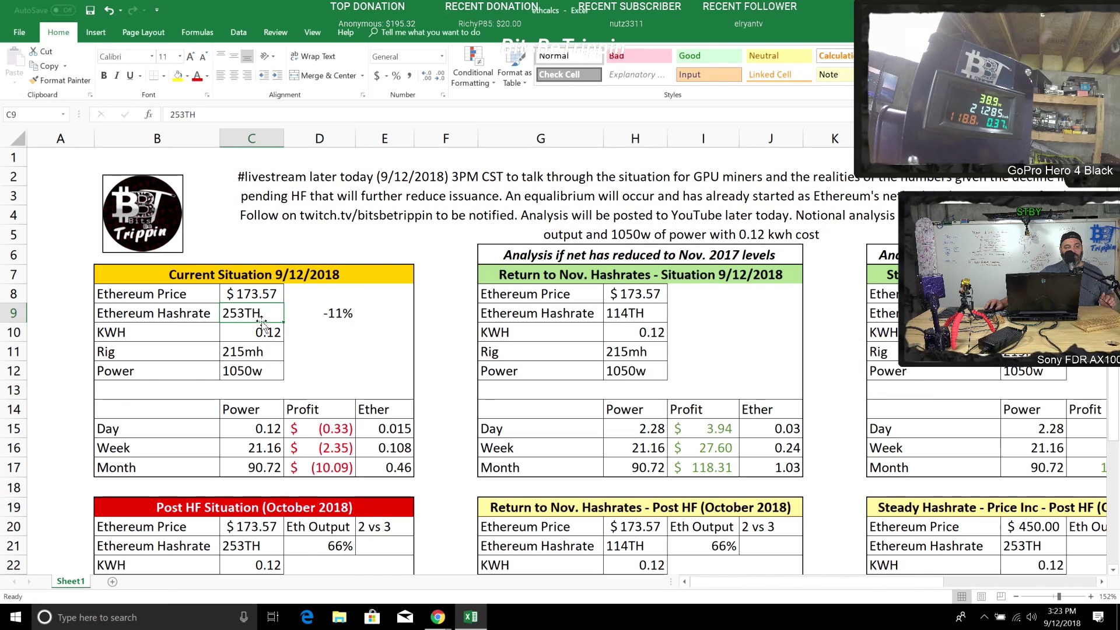
click(317, 322)
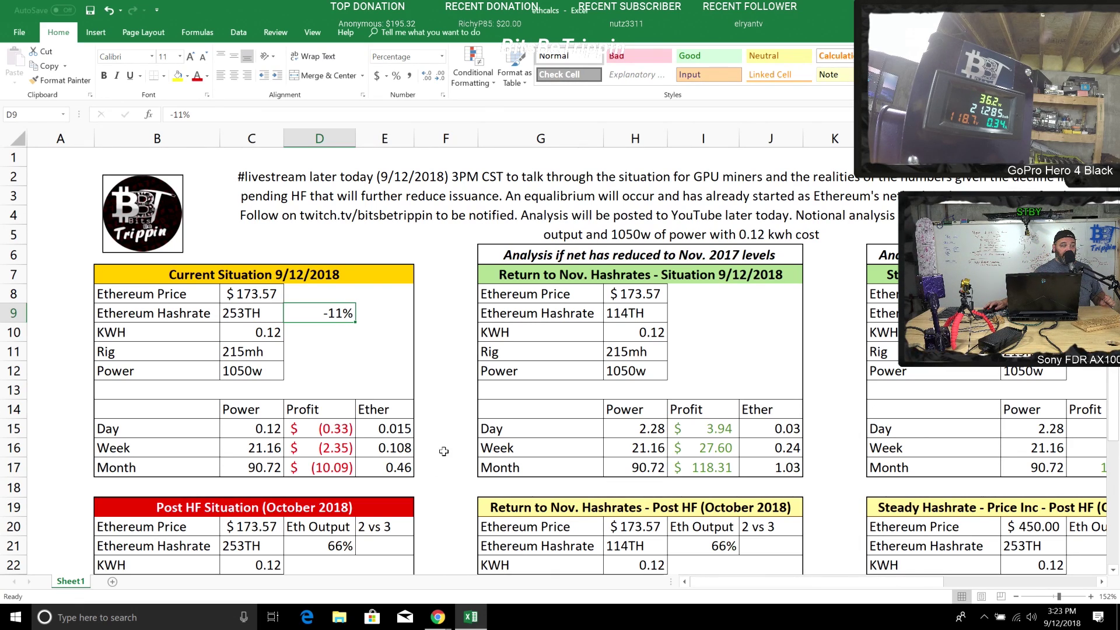
click(248, 309)
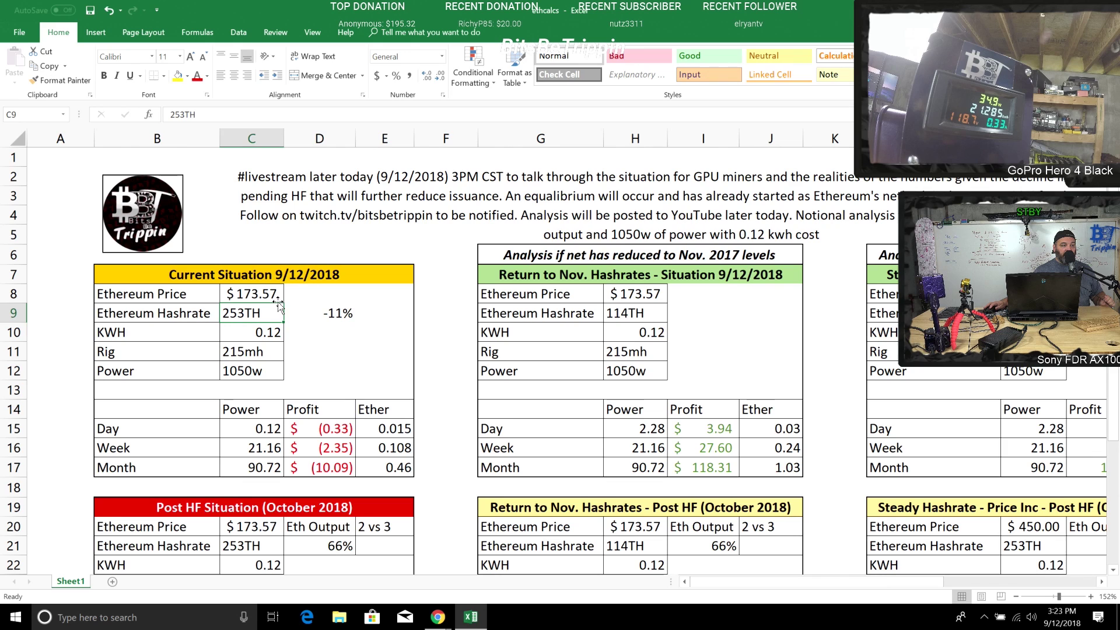
click(339, 311)
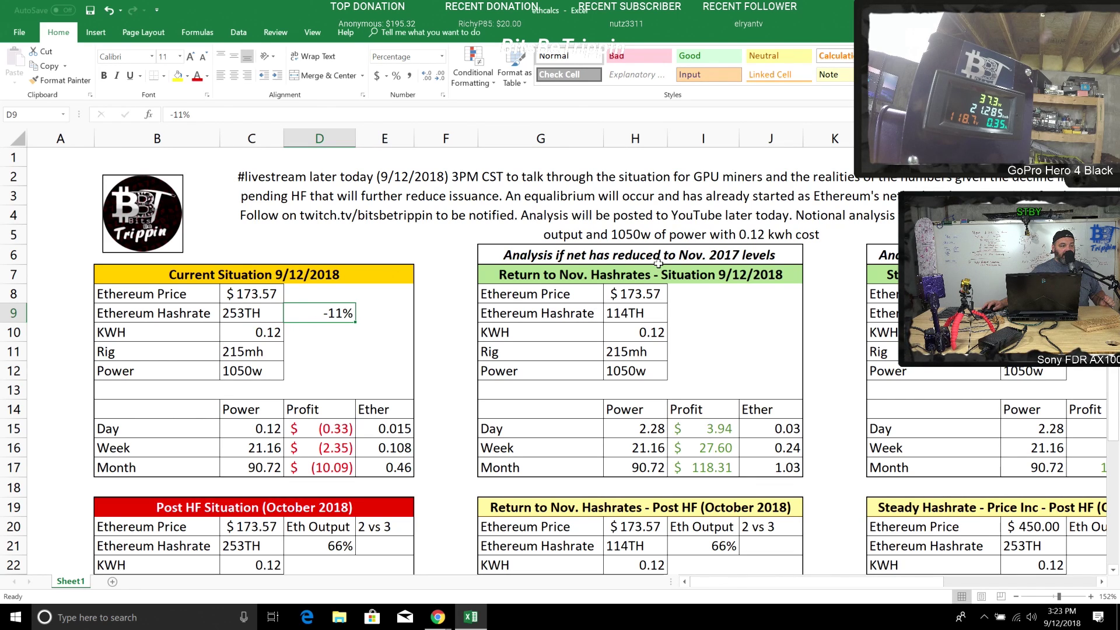
Check the Nov. 2017 scenario's 114TH hashrate input, then bring up the Etherscan hashrate chart.
click(658, 257)
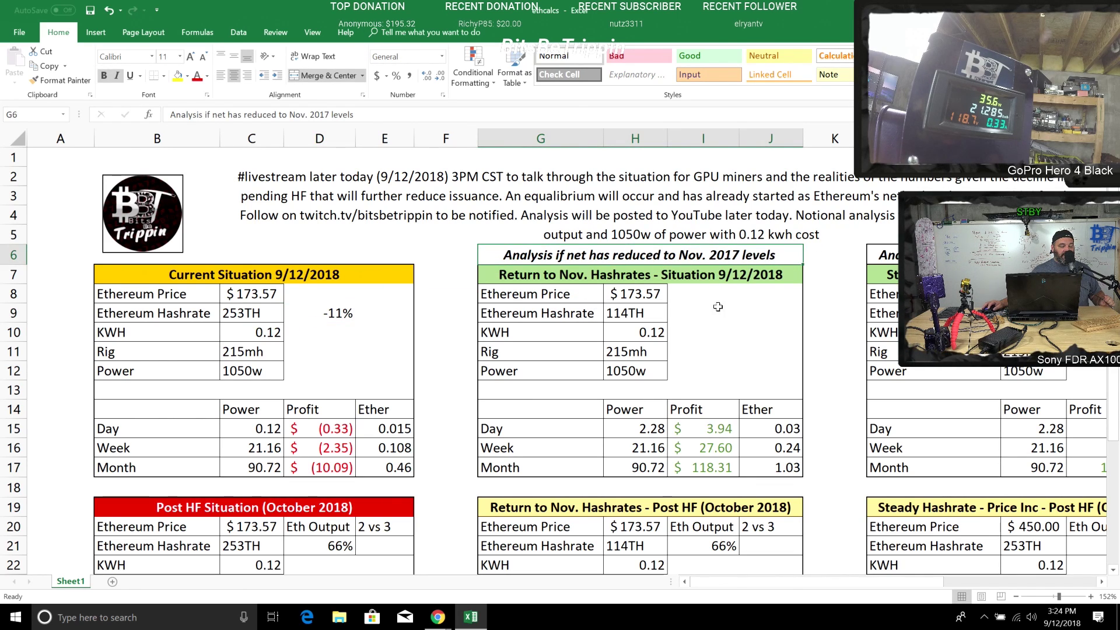
click(632, 299)
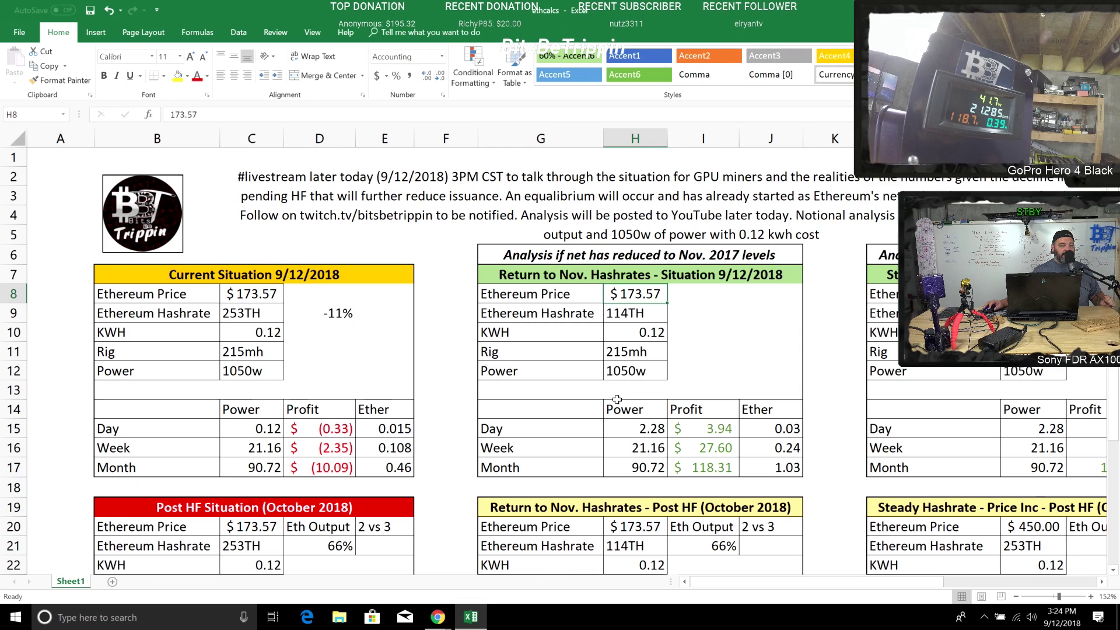
key(Down)
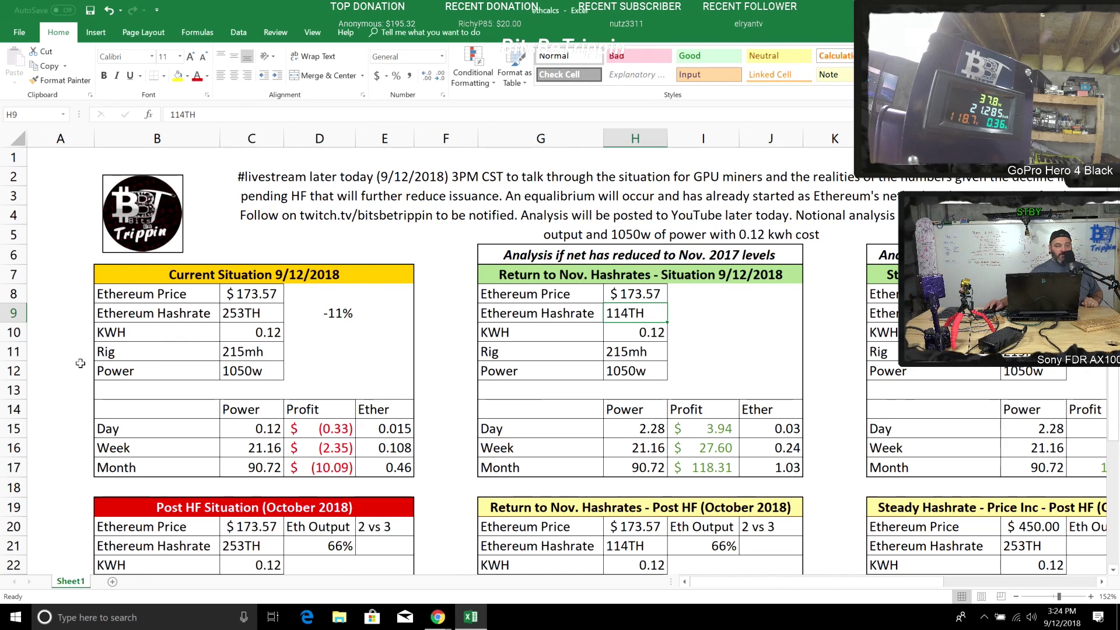
mouse_move(438, 617)
click(400, 583)
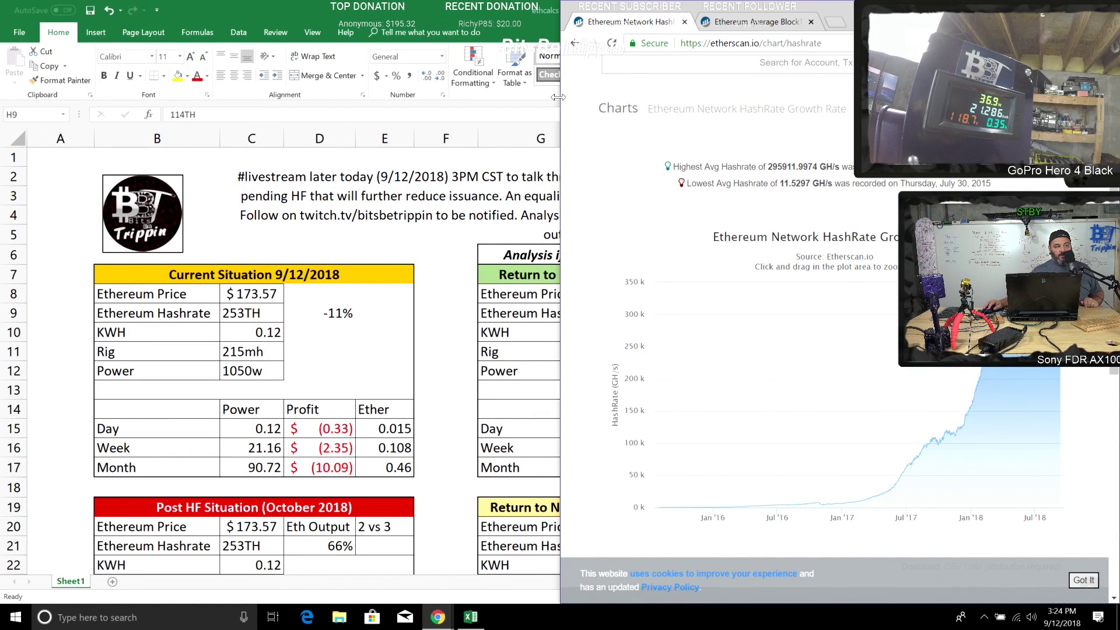
Resize and reposition the Etherscan chart window over the sheet, then return to the Excel workbook.
drag(558, 96, 261, 97)
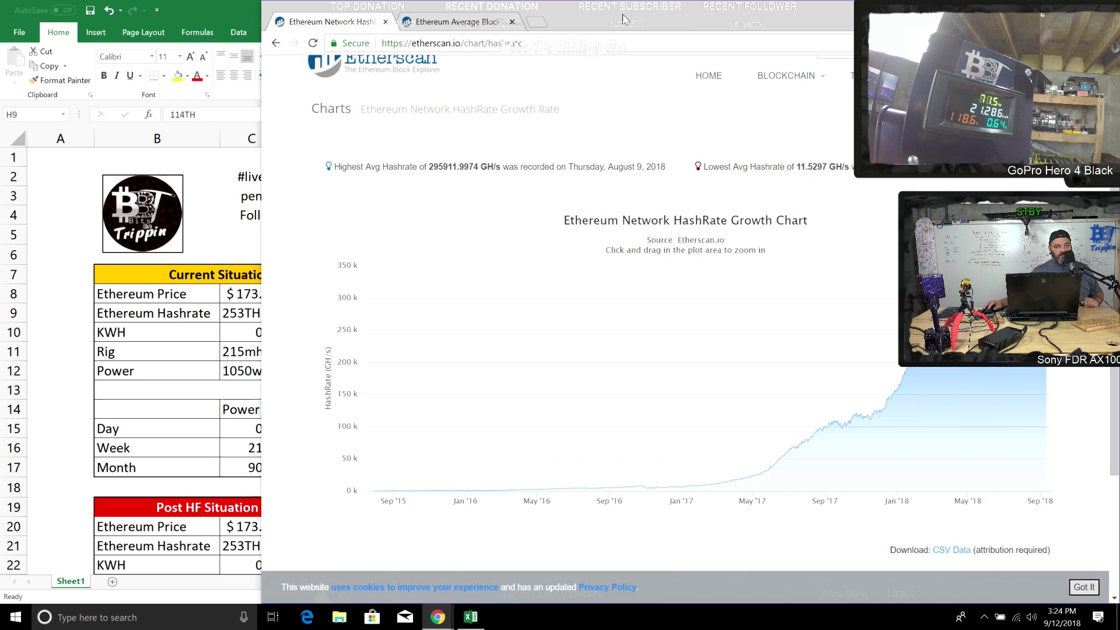
drag(623, 18, 527, 45)
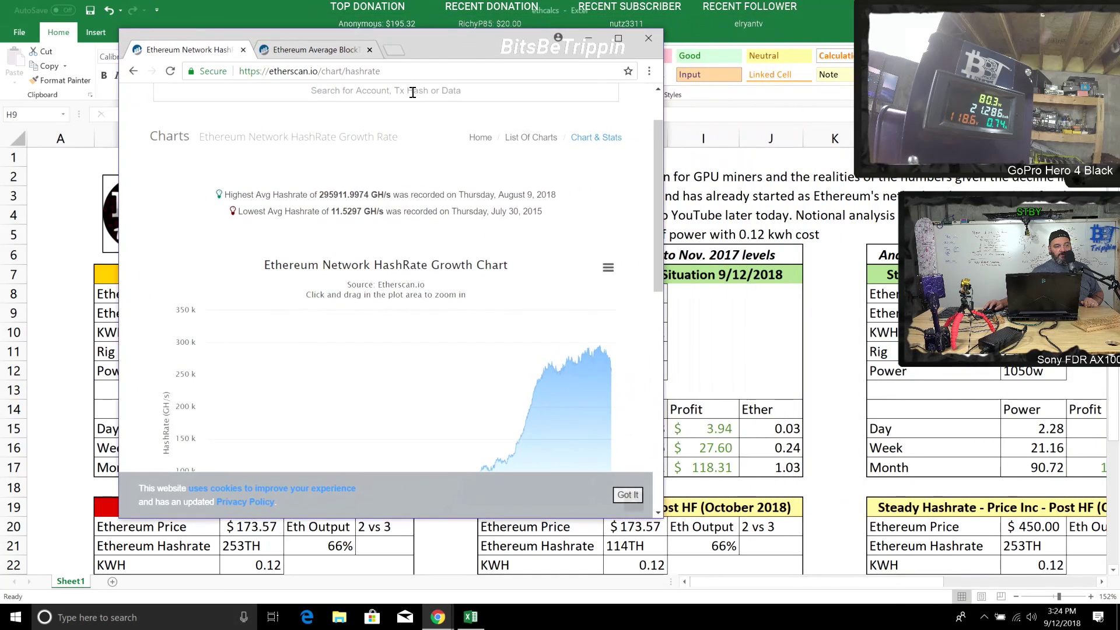
double_click(527, 45)
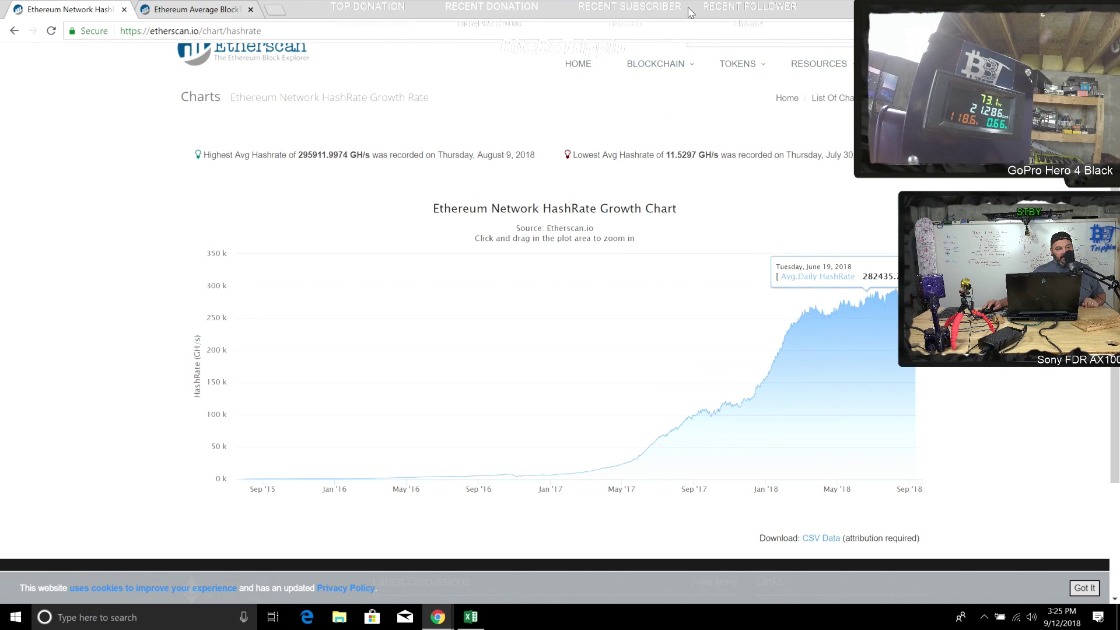
drag(690, 12, 408, 17)
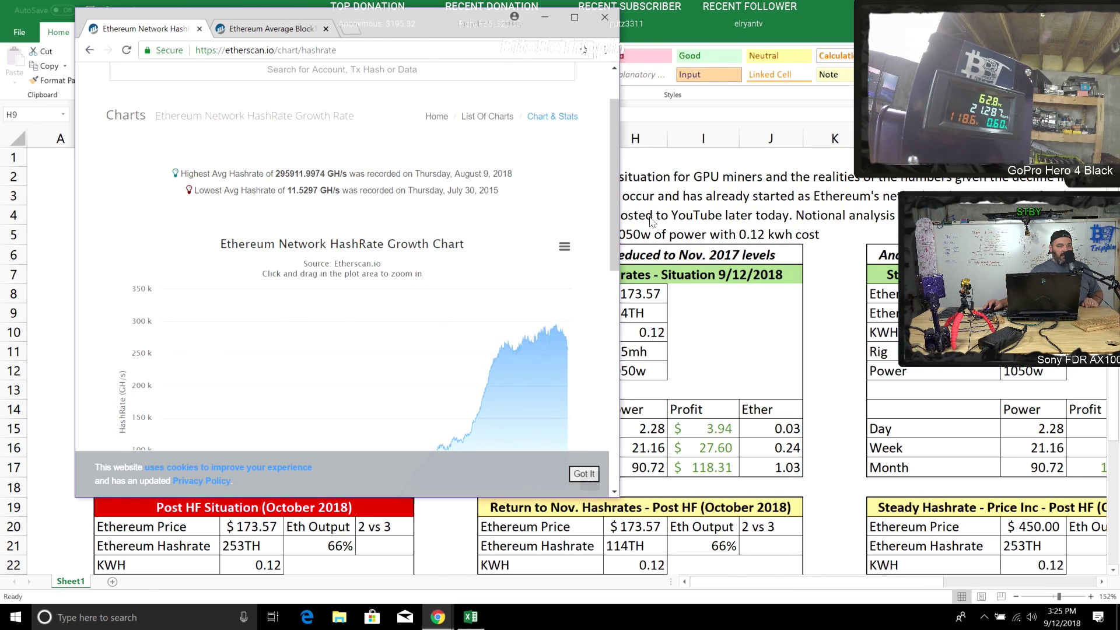
key(alt+Tab)
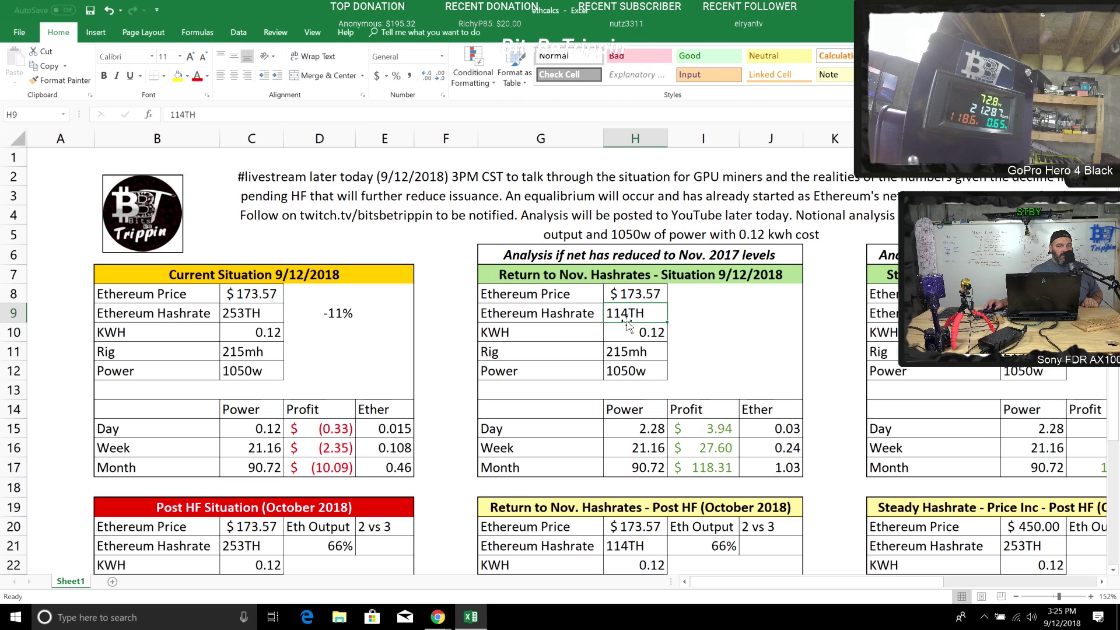
click(639, 289)
click(721, 429)
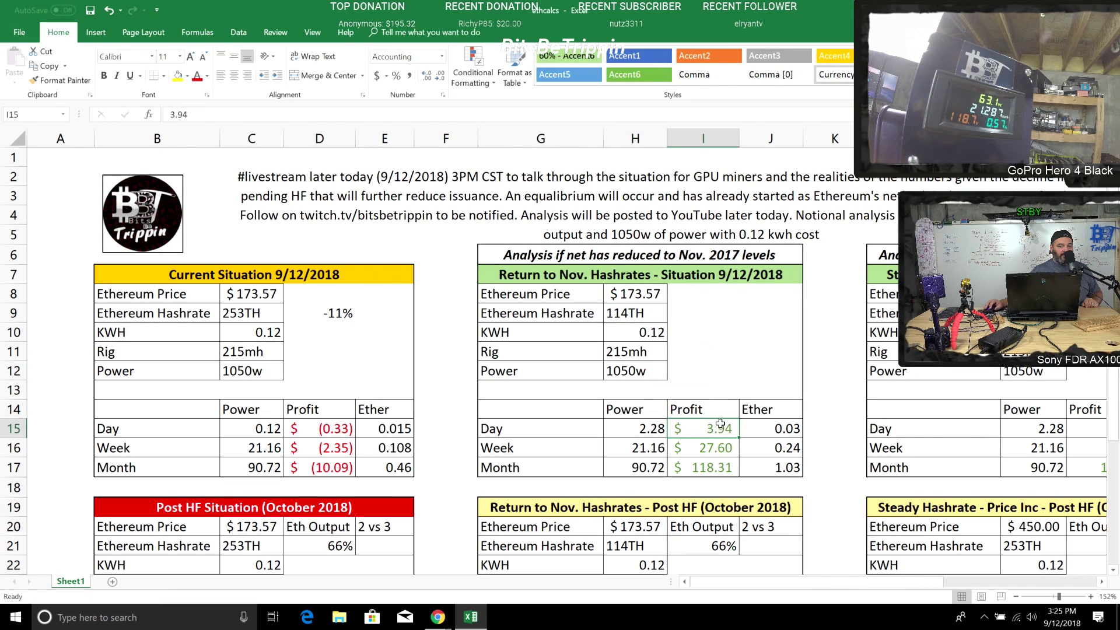
key(Up)
key(Up)
key(Up)
key(Up)
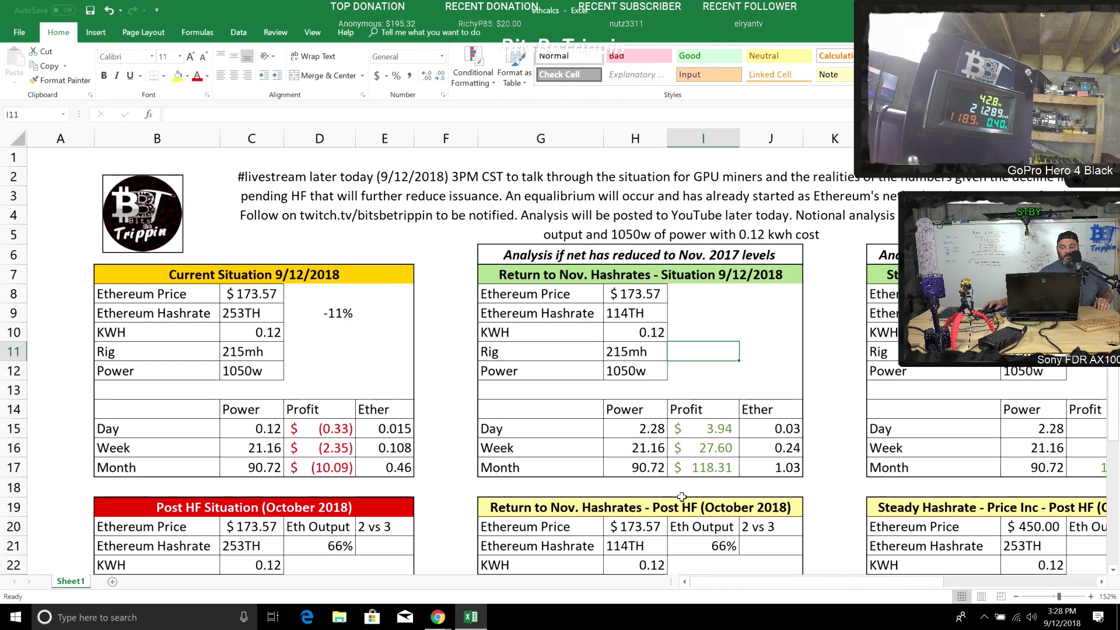
click(620, 318)
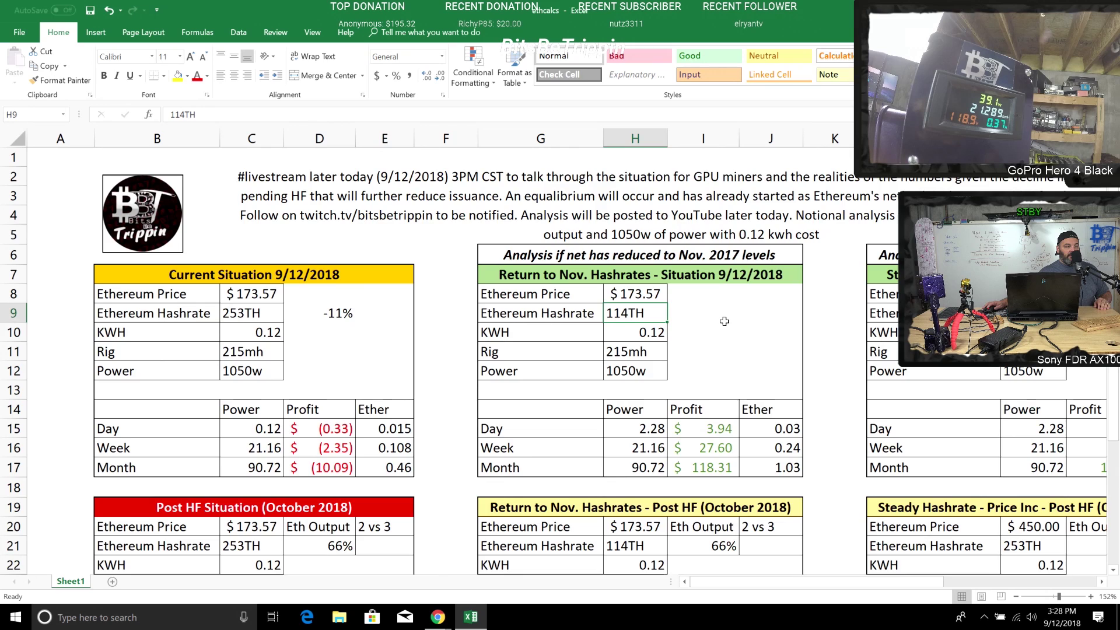
scroll(724, 321, down, 1)
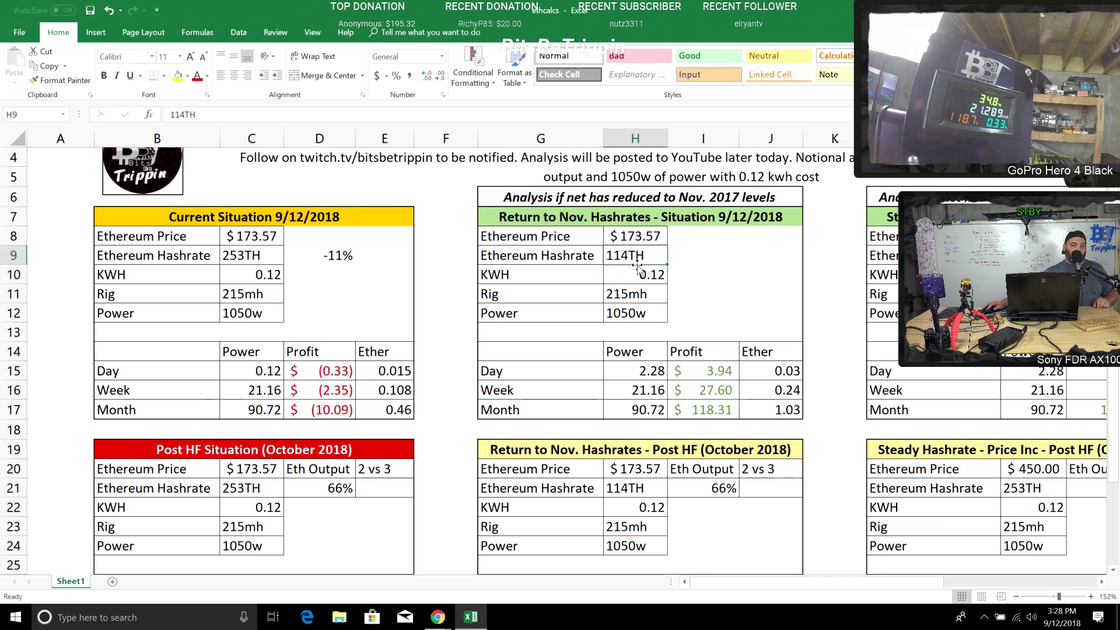
drag(693, 372, 694, 409)
click(697, 414)
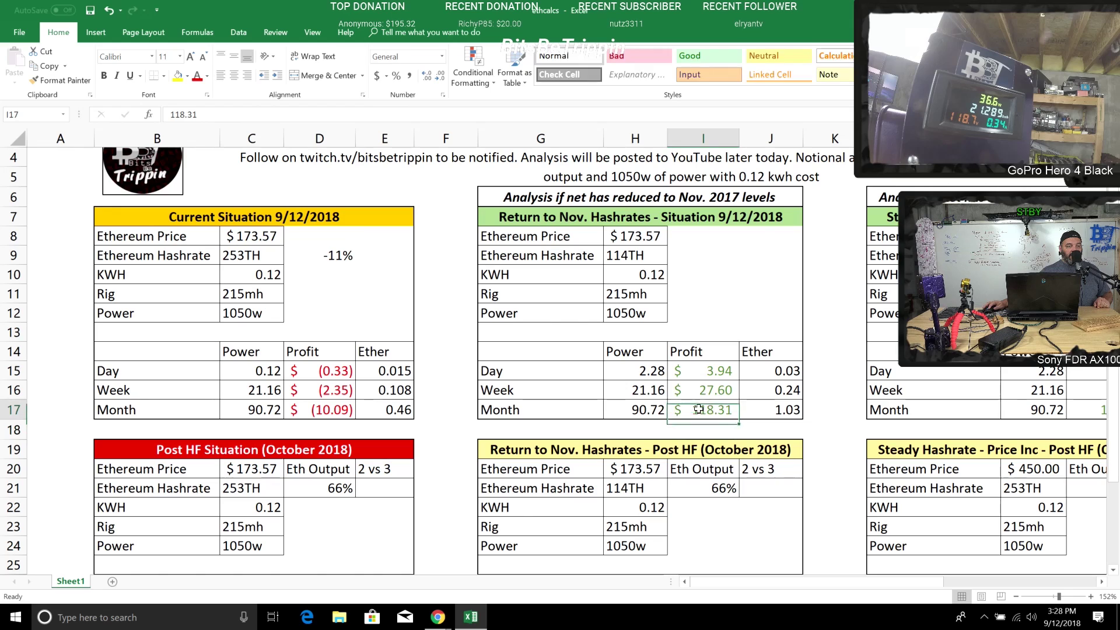
key(Right)
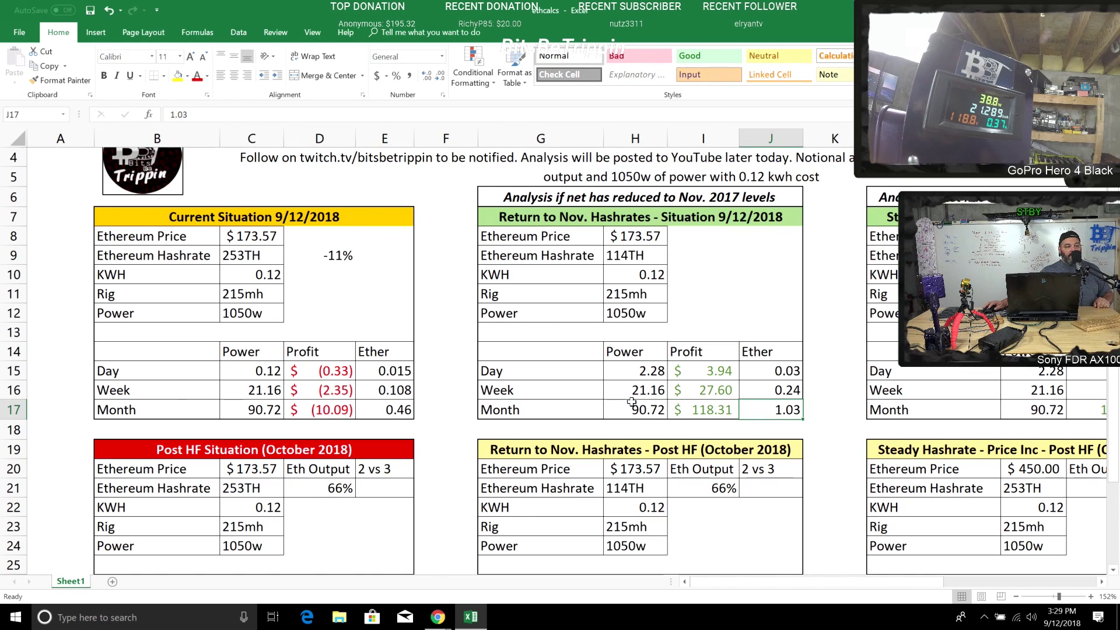
Check the Post HF inputs (173.57 price, 0.12 cost, 114TH) and the 27.27 monthly profit formula.
click(700, 509)
scroll(700, 509, down, 4)
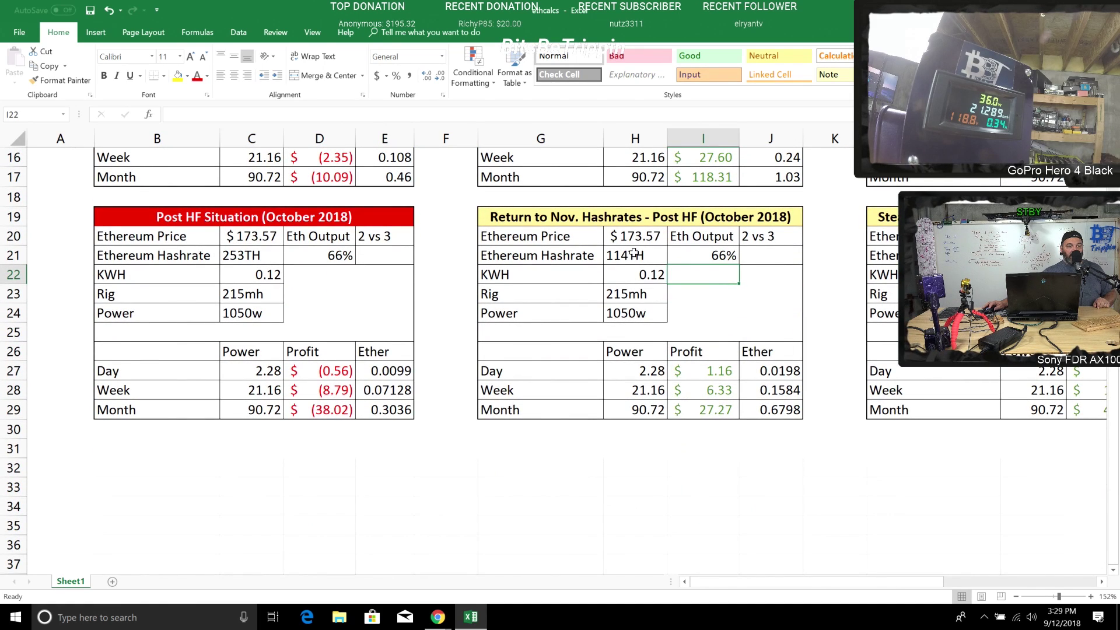
click(631, 240)
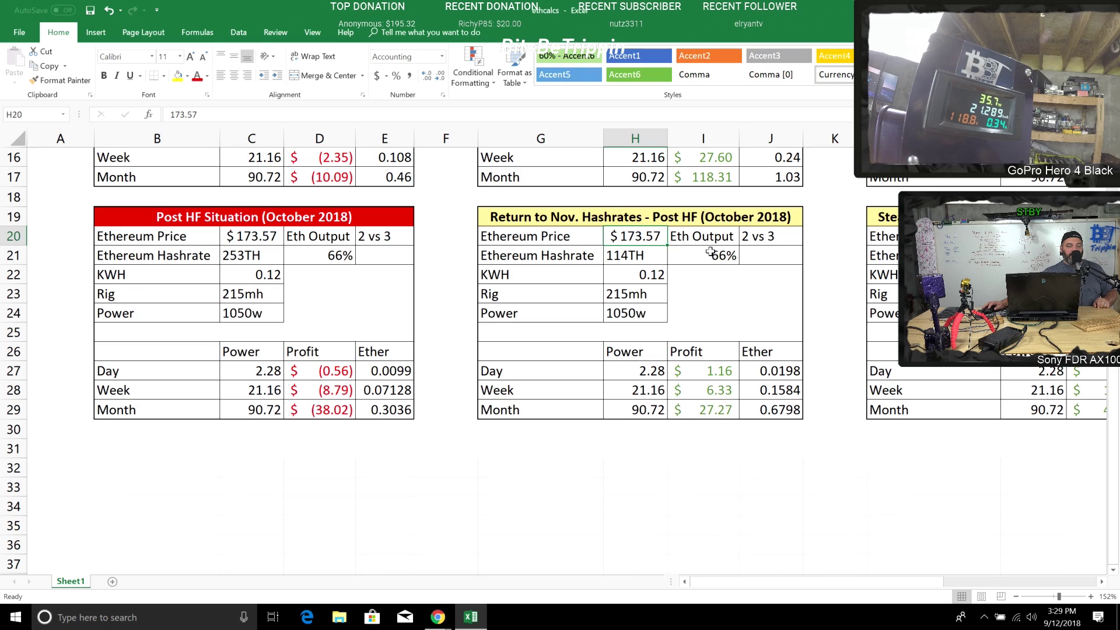
click(655, 270)
click(619, 258)
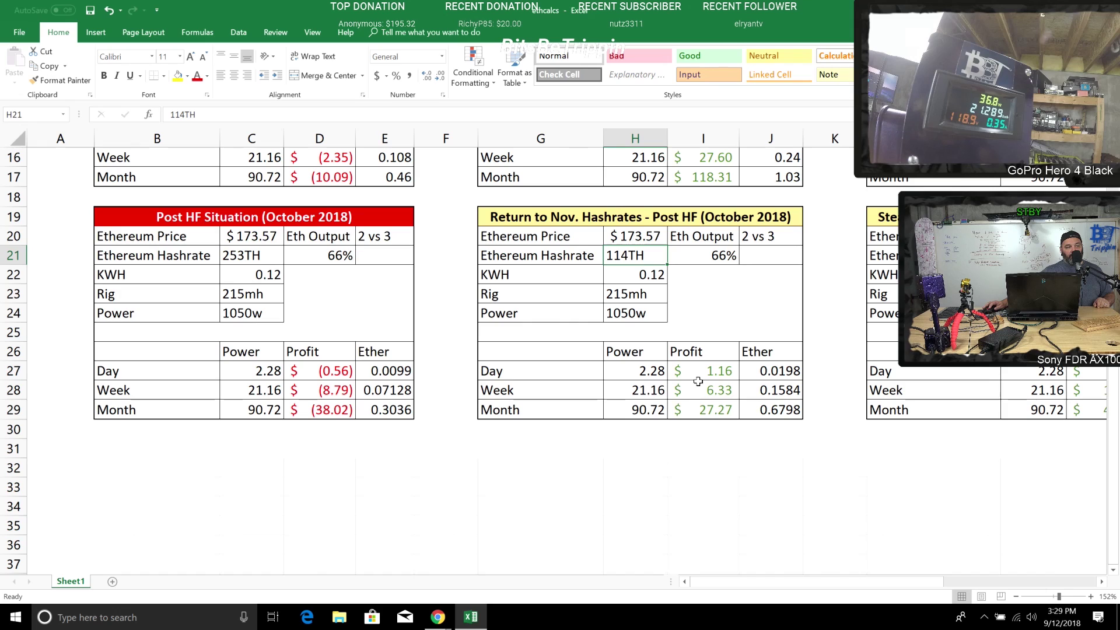
click(698, 410)
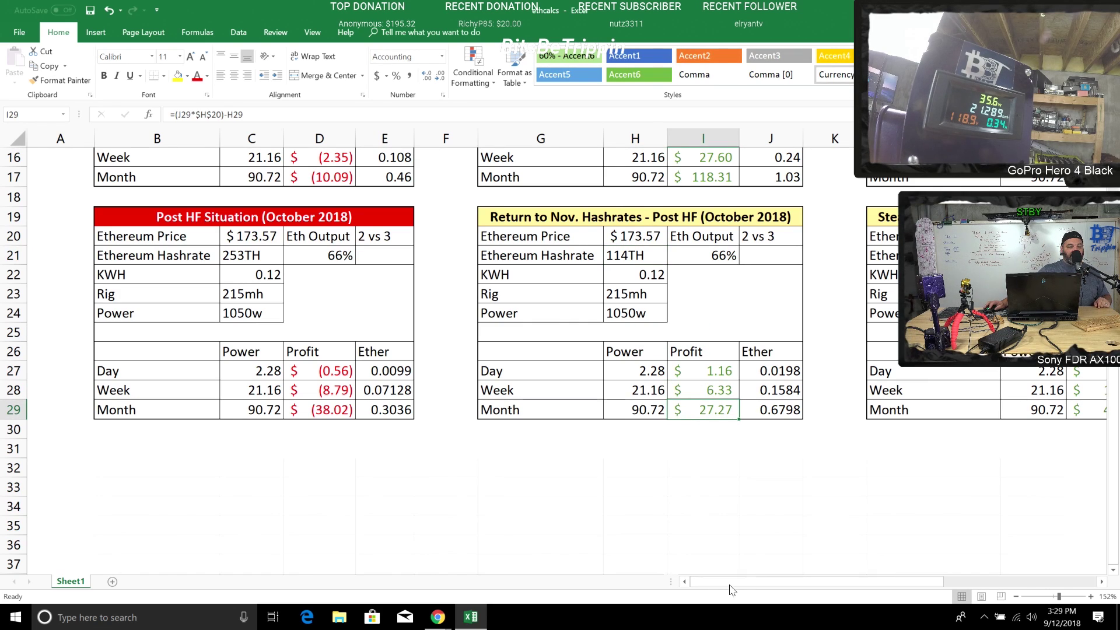
Review the Steady Hashrate tables' 253TH input and 179.25 monthly profit against the 114TH scenario.
drag(729, 585, 831, 585)
scroll(679, 513, up, 4)
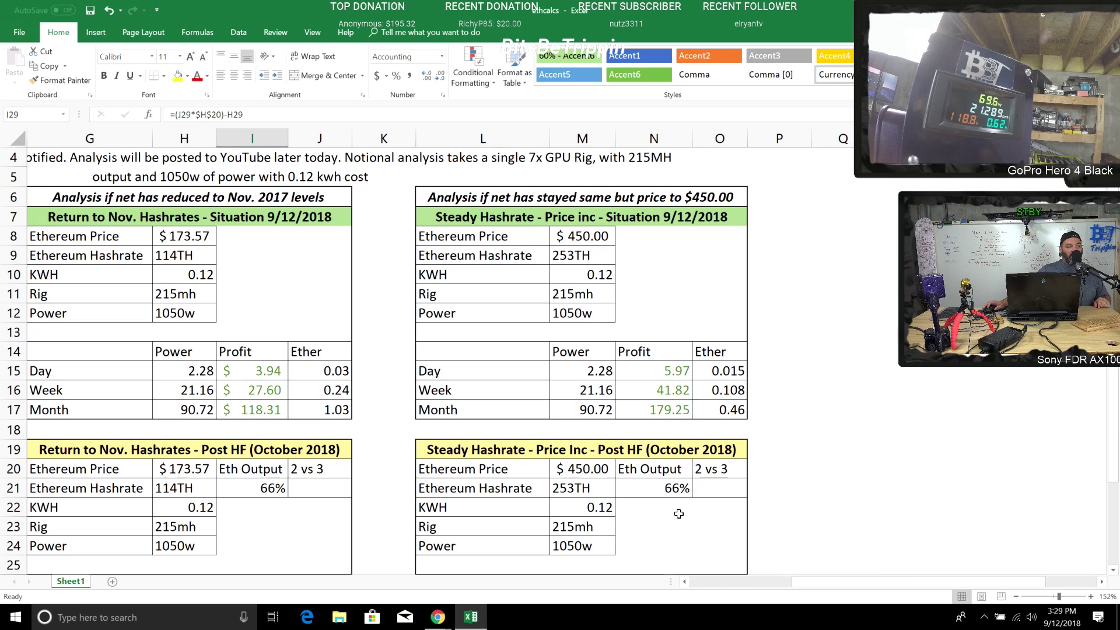
scroll(677, 511, down, 1)
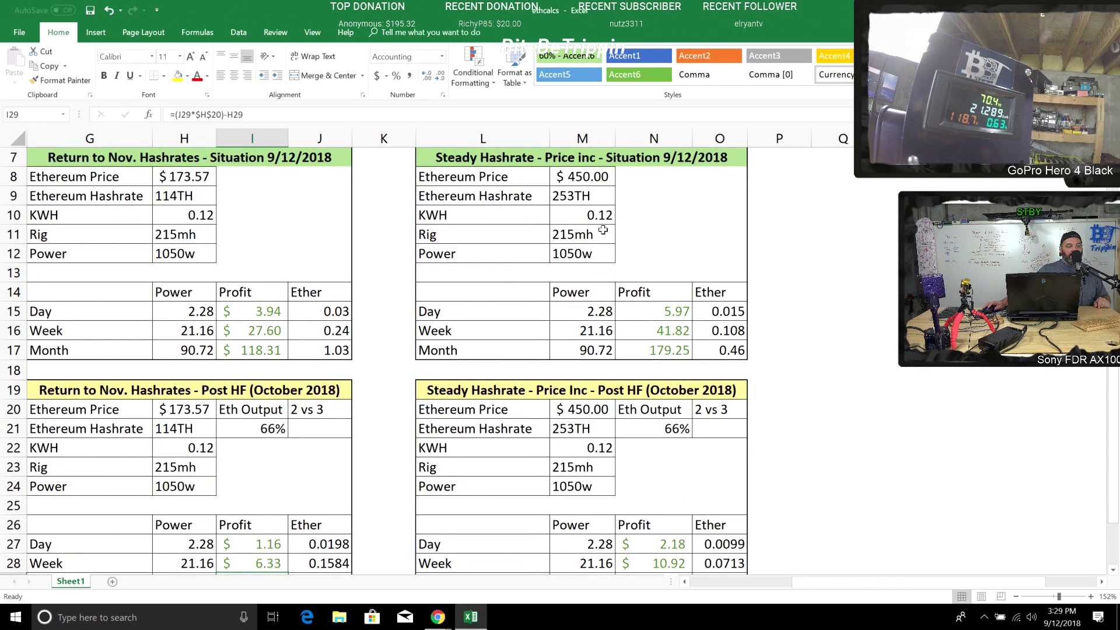
click(606, 181)
click(598, 197)
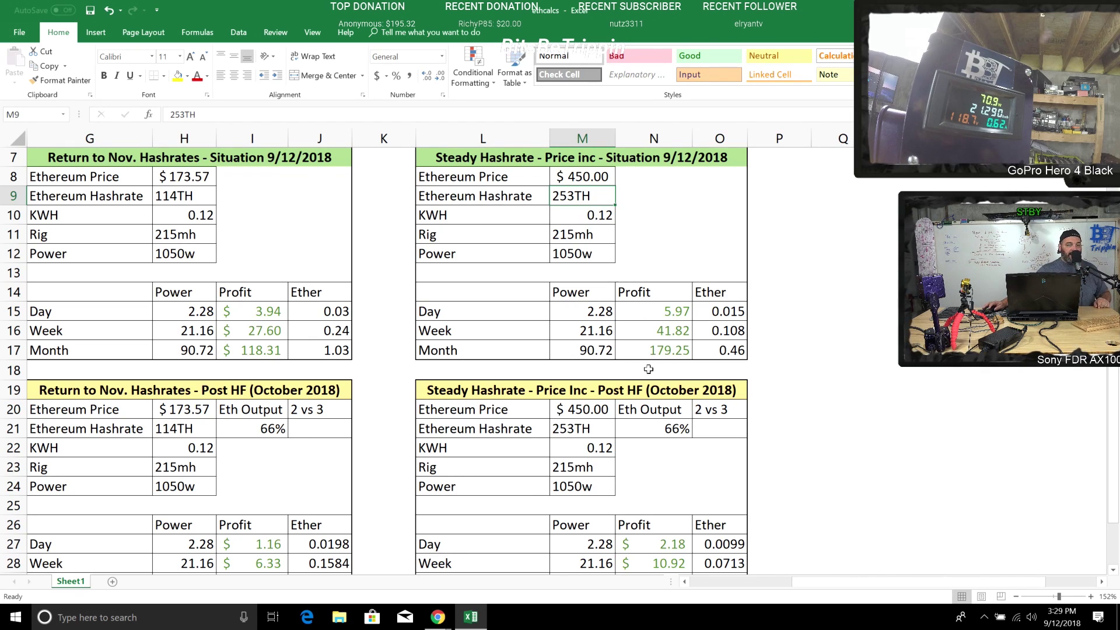
click(660, 350)
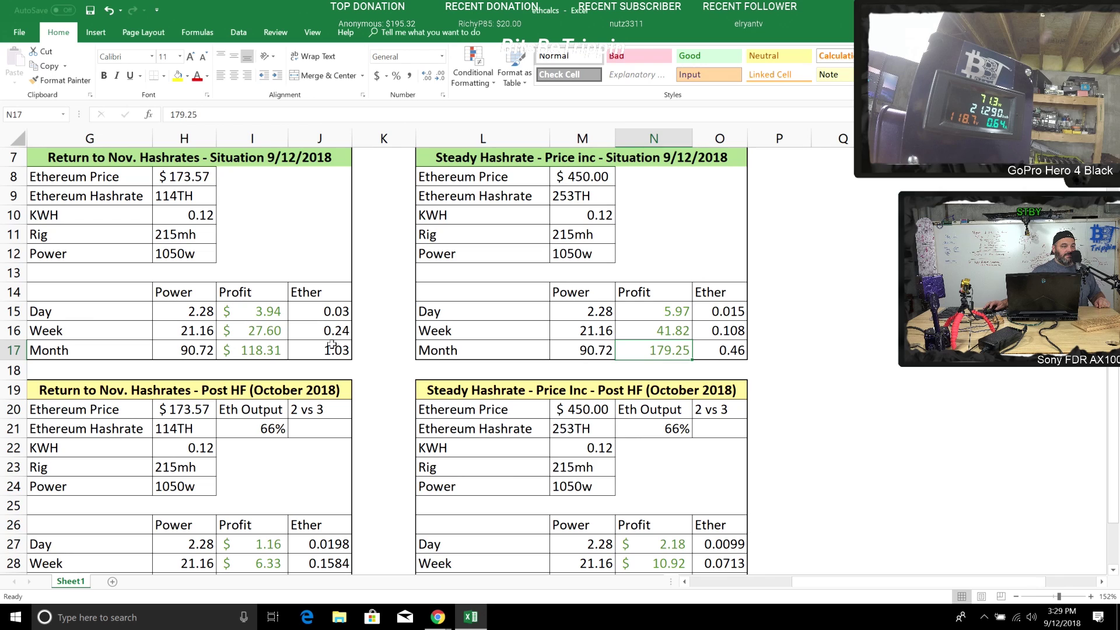
click(173, 198)
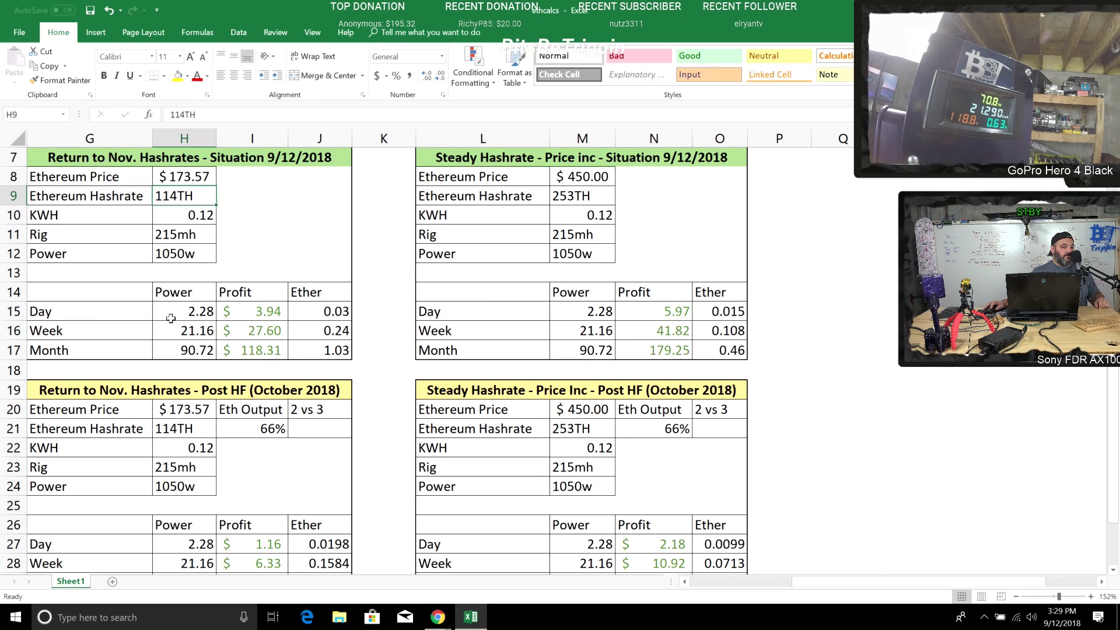
Raise the Steady Hashrate Ether price from $450.00 to $750.00 and return to the Etherscan hashrate chart.
click(605, 177)
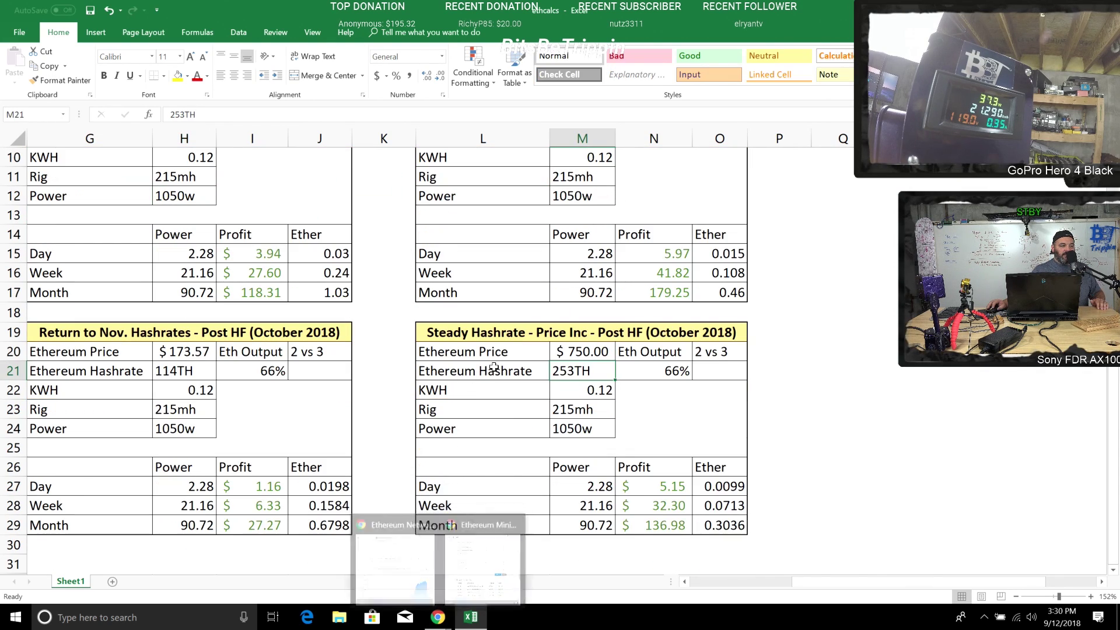
scroll(556, 351, up, 3)
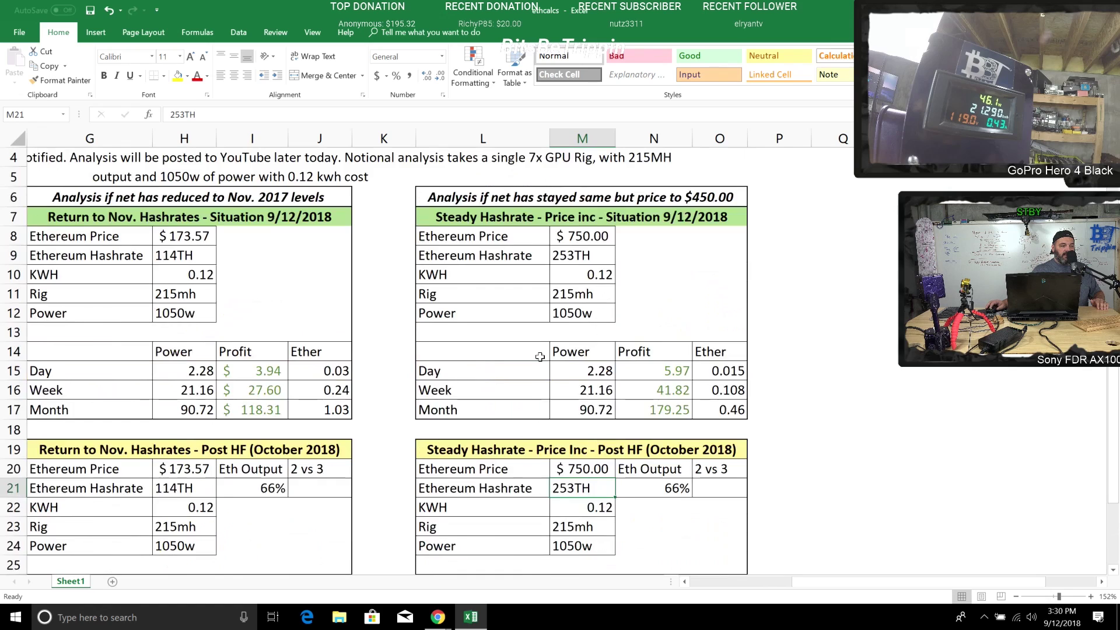
click(565, 308)
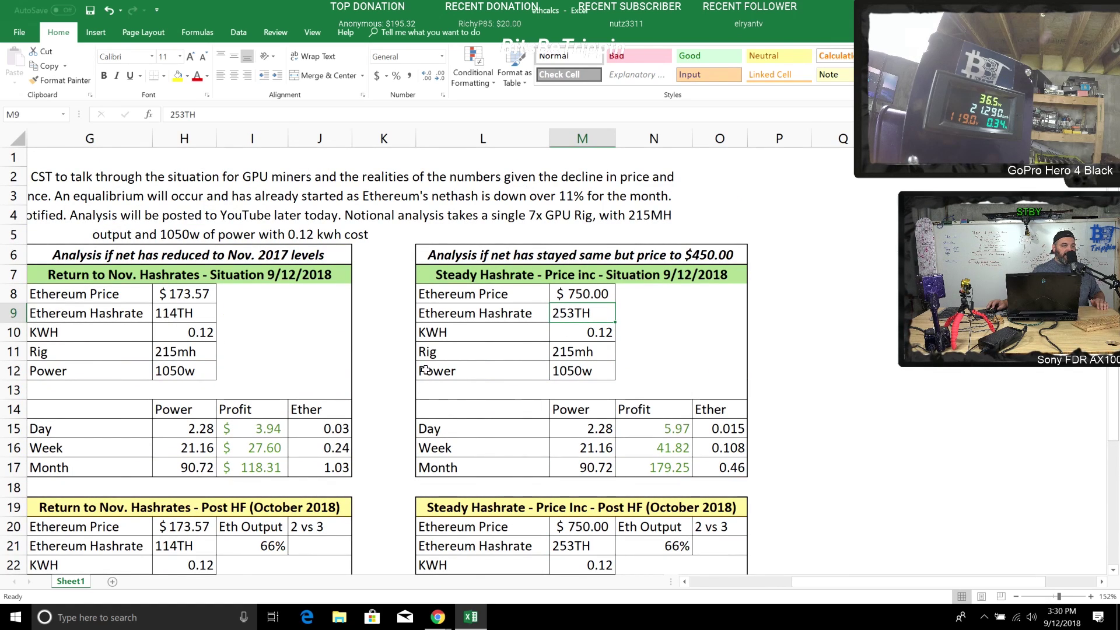
click(437, 617)
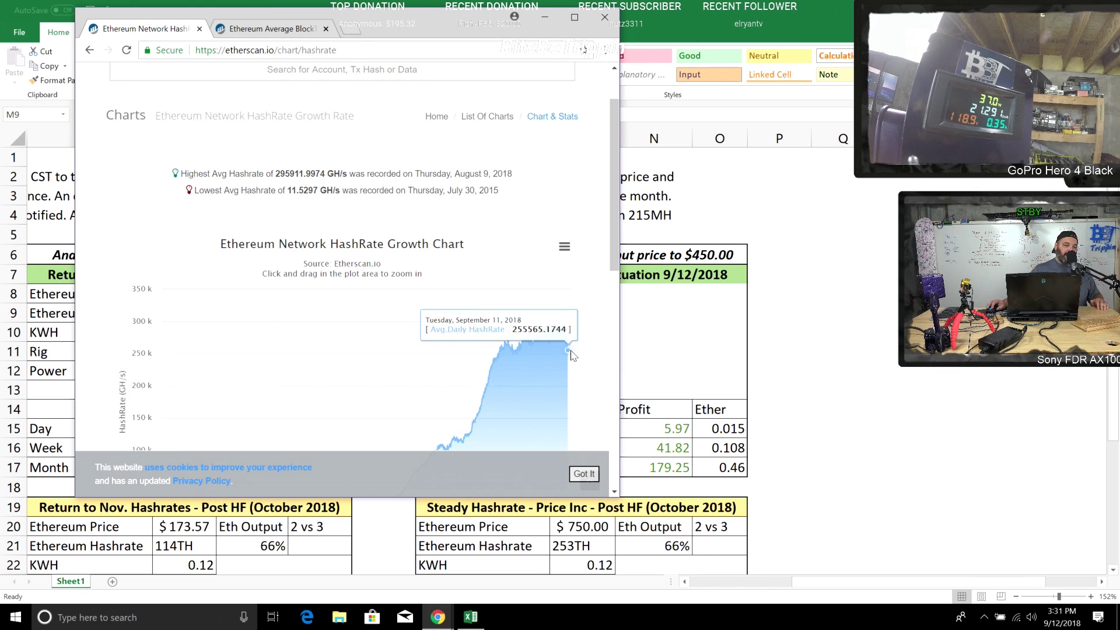
On the Ether Mining Calculator, set Network HashRate to 219,000 GH/s, keeping the 14.2 s block time.
click(444, 608)
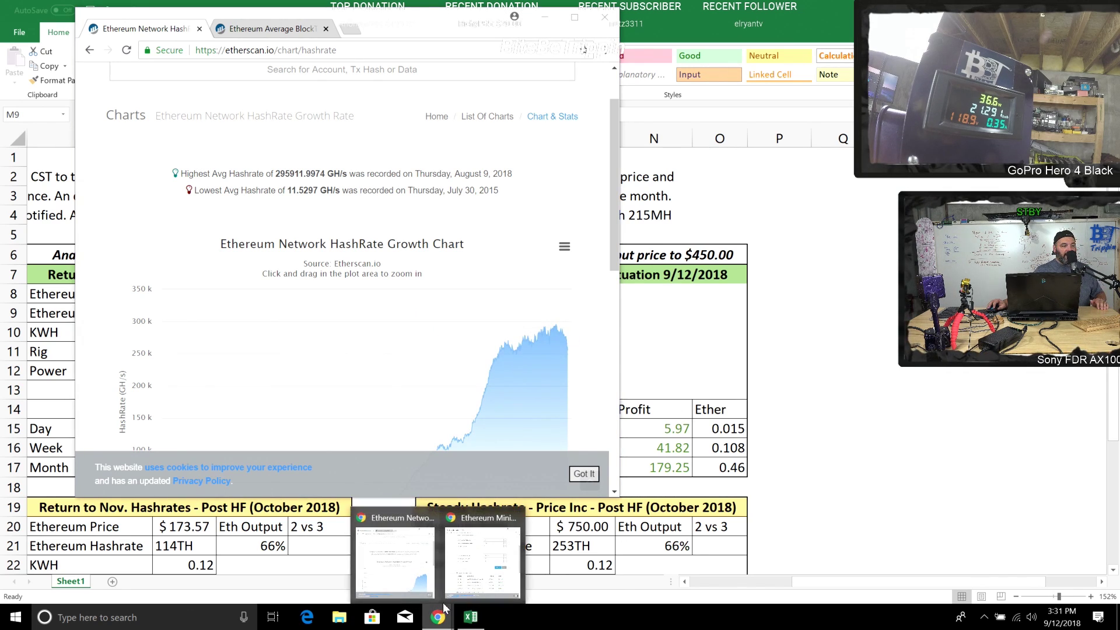
click(482, 560)
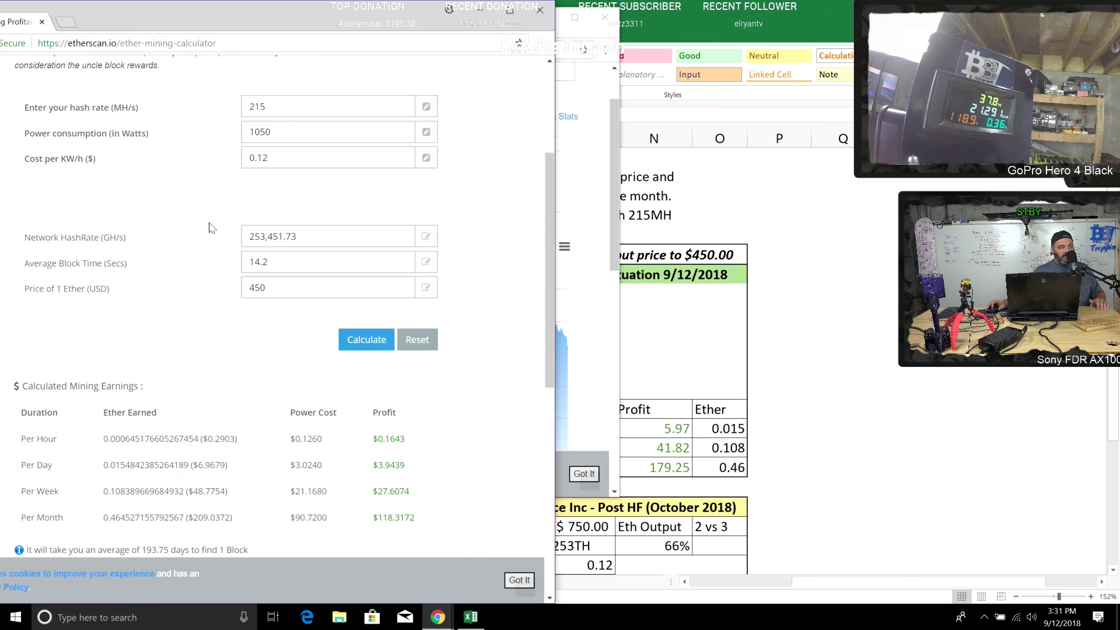
scroll(211, 228, up, 4)
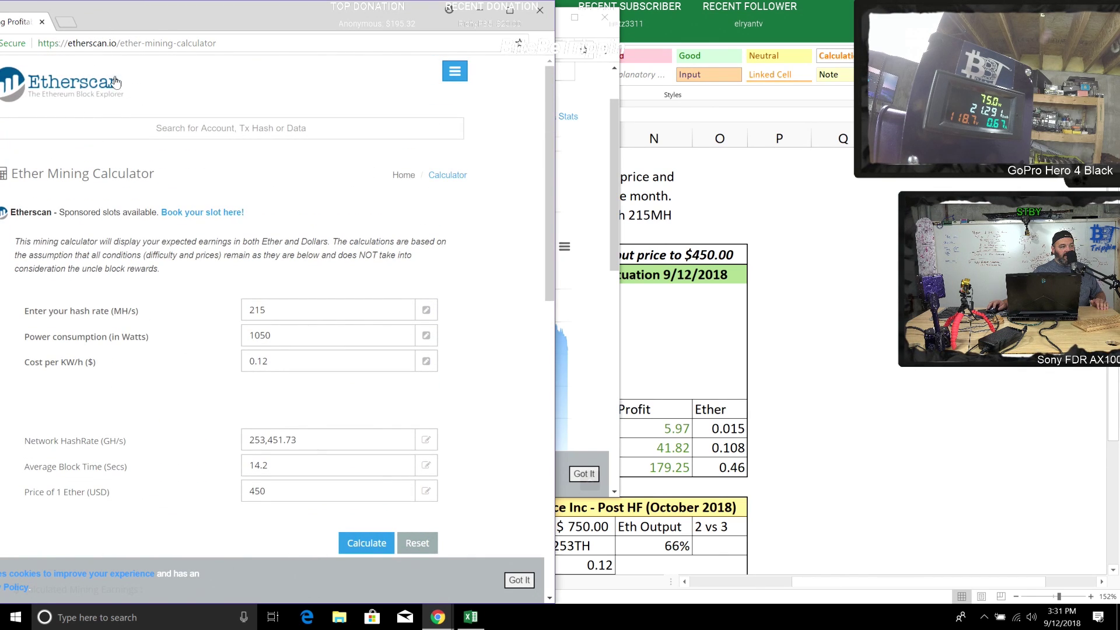
click(300, 308)
click(228, 385)
drag(282, 440, 210, 440)
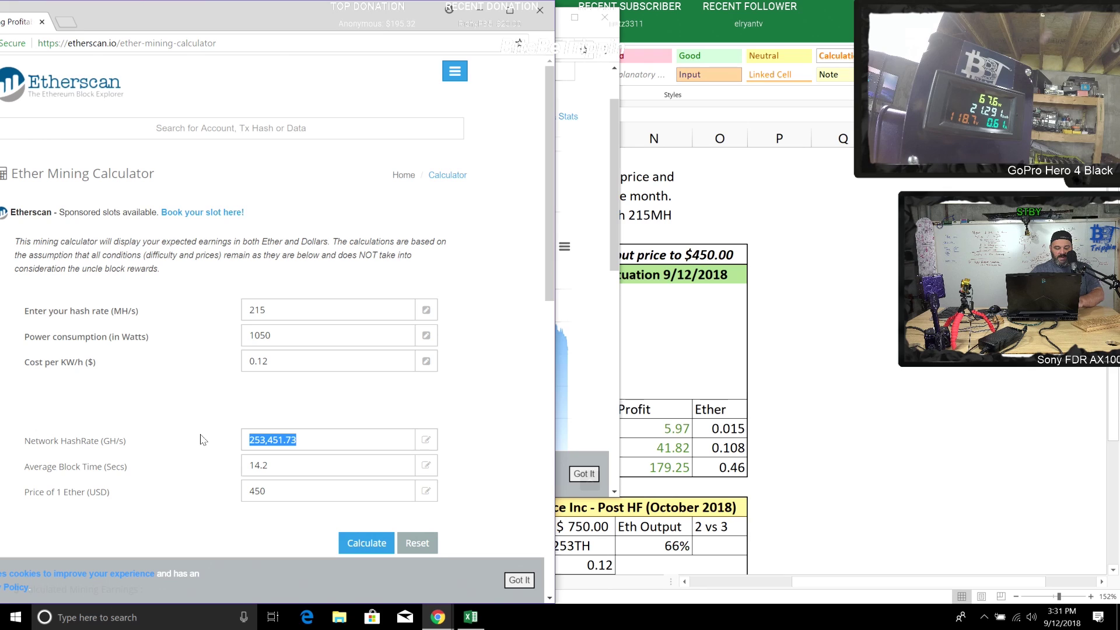
text(219)
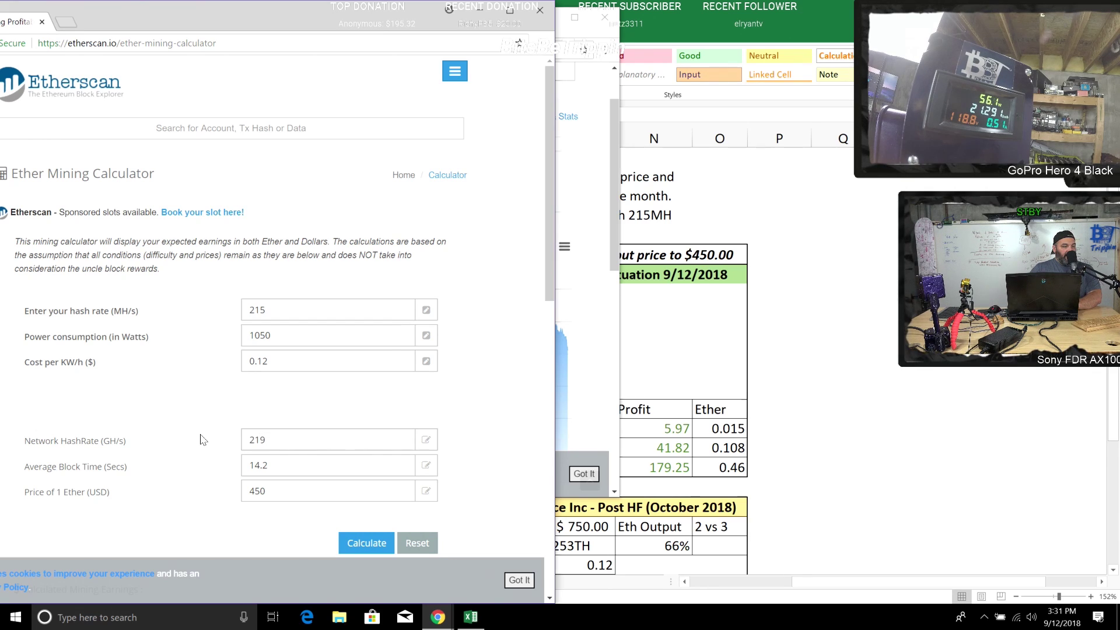
text(000)
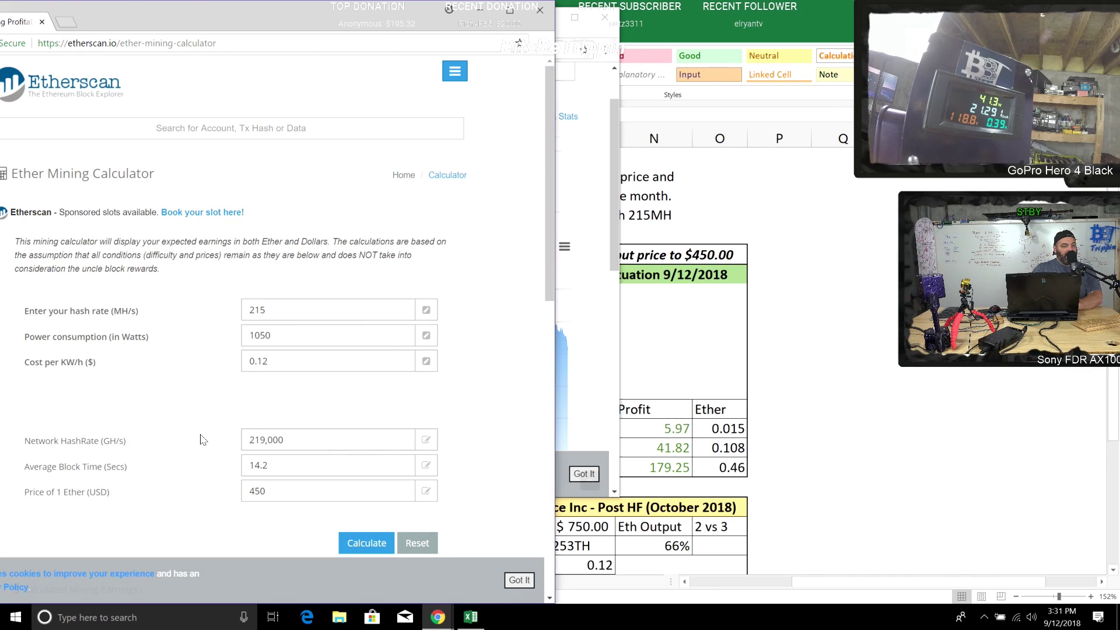
click(278, 462)
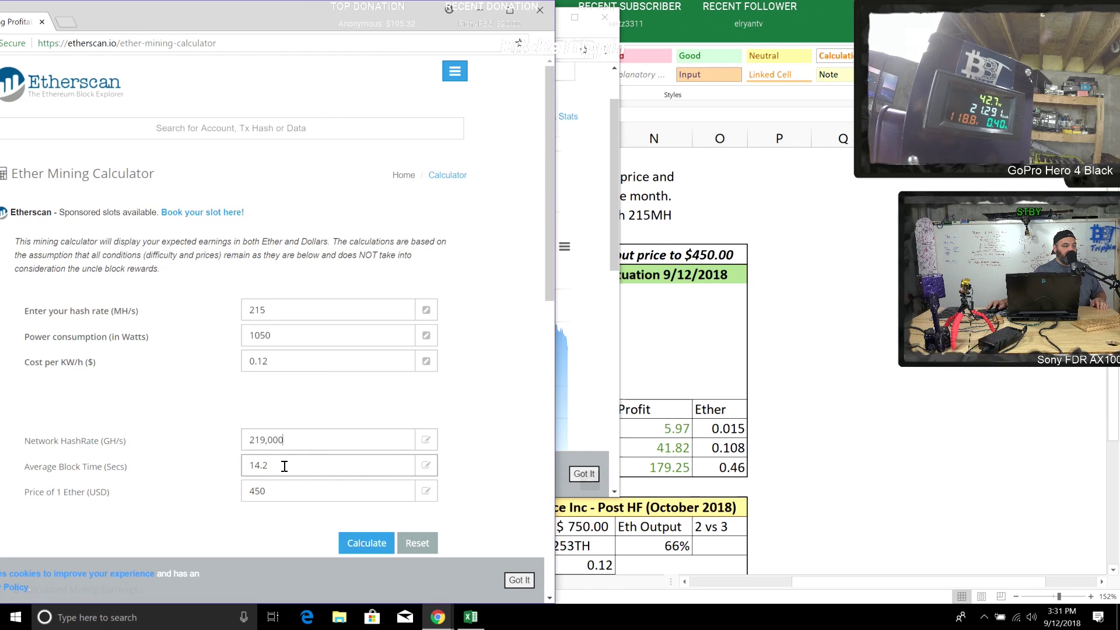
click(272, 484)
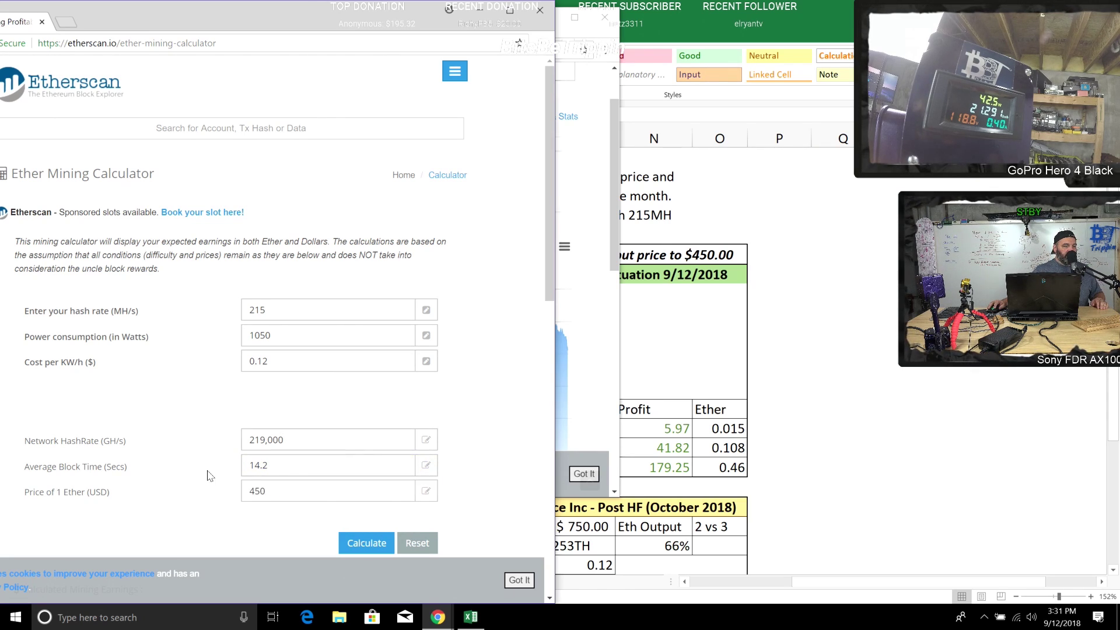
Change the Ether price from 450 to 227 and recalculate, giving $31.3160 monthly profit.
click(283, 490)
drag(285, 491, 205, 495)
text(227)
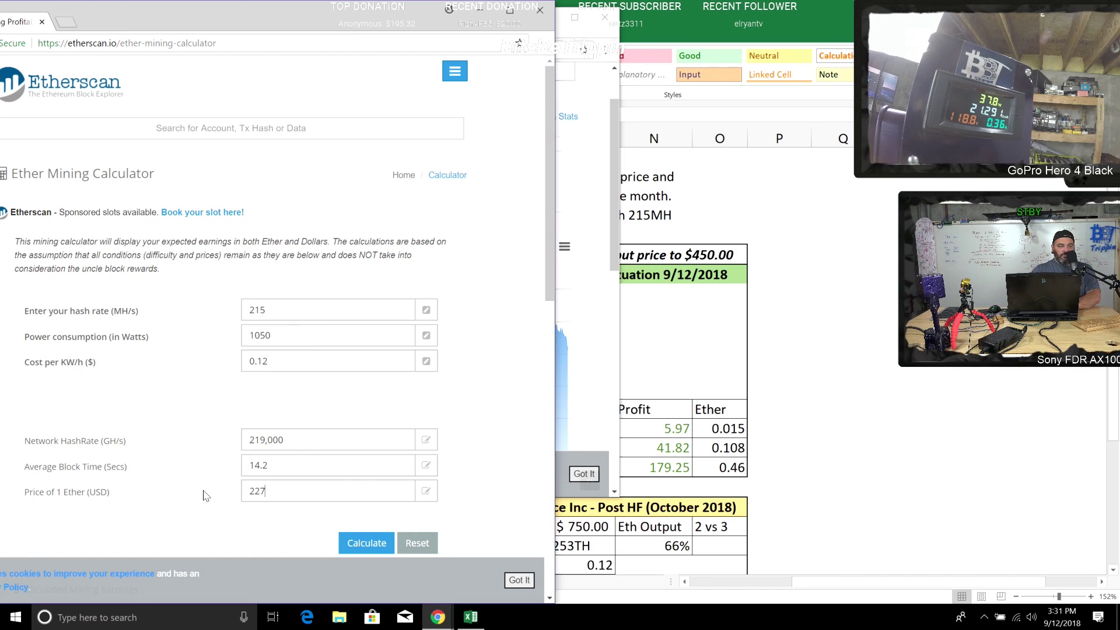
click(248, 465)
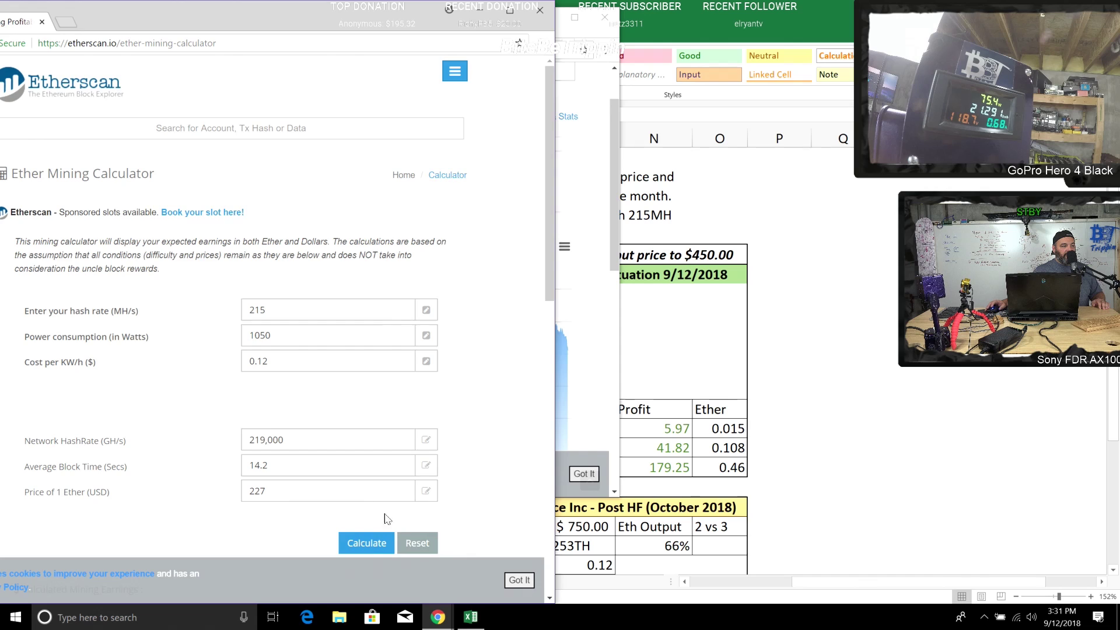
scroll(227, 432, down, 1)
scroll(227, 432, down, 4)
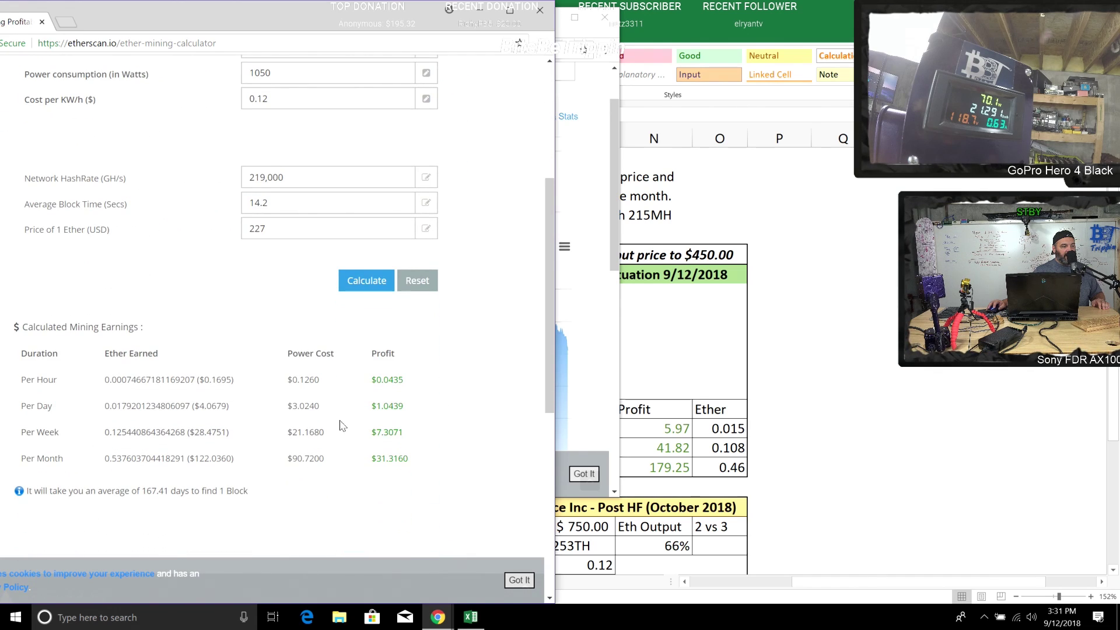
drag(371, 459, 411, 460)
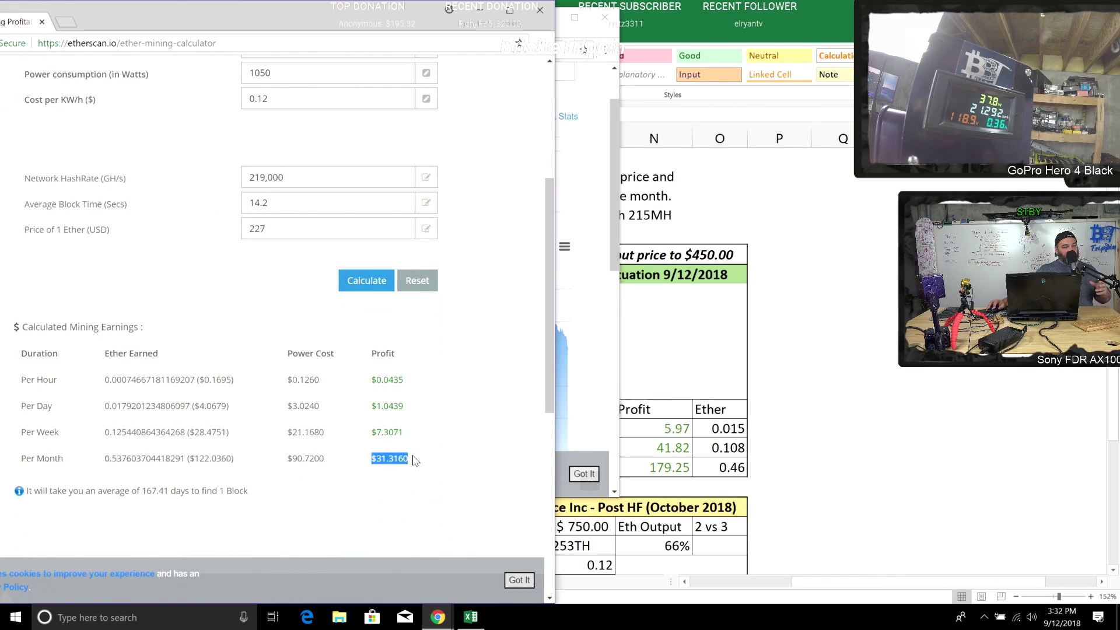
click(401, 483)
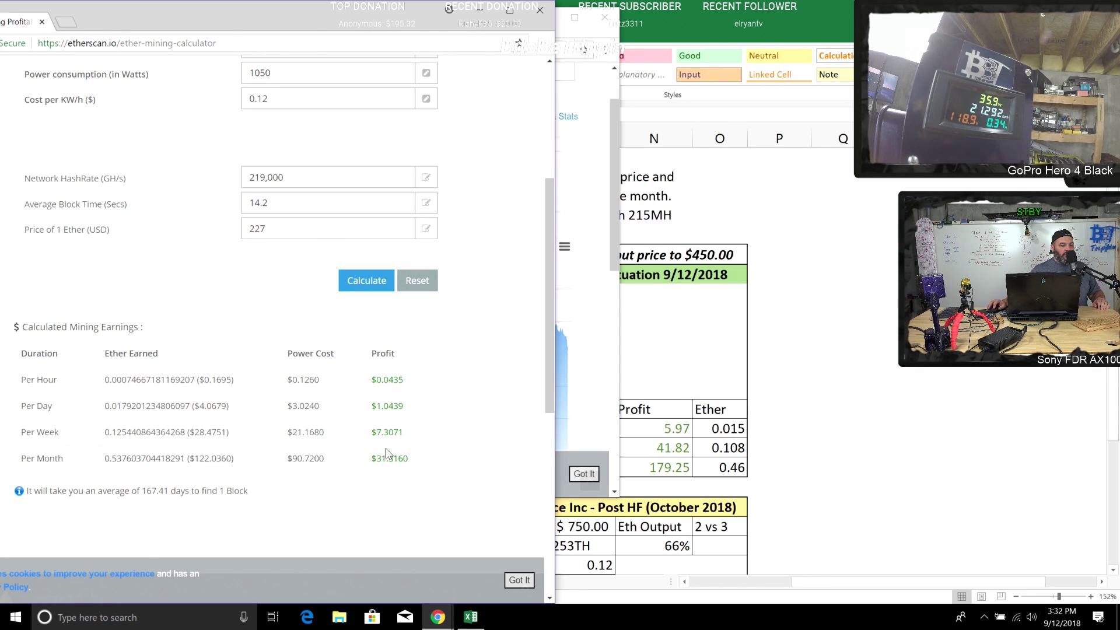
scroll(273, 309, up, 1)
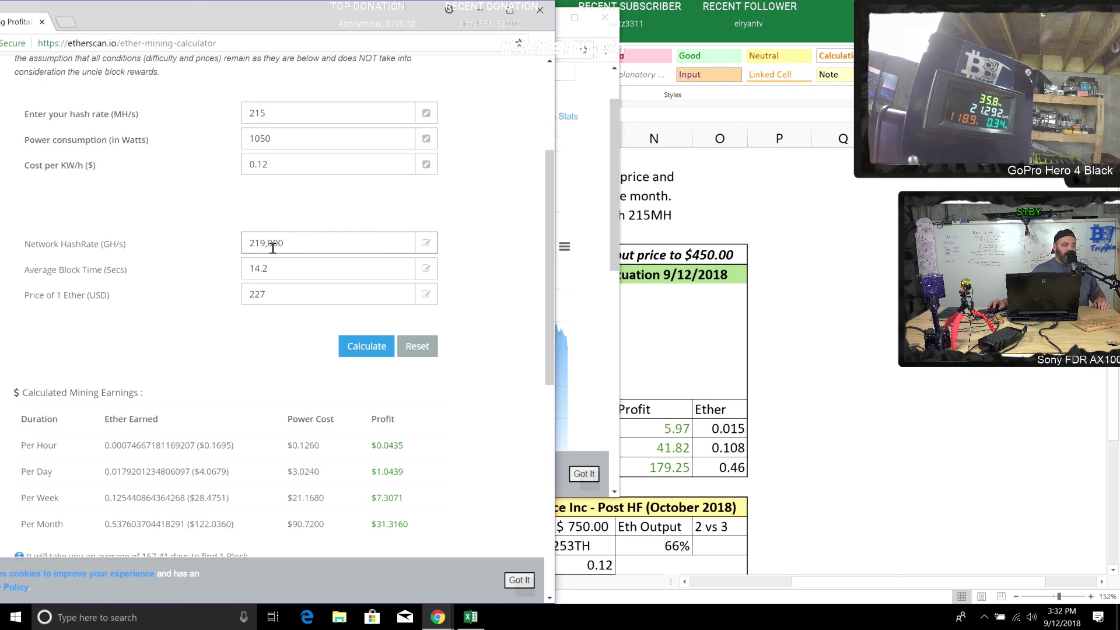
click(286, 297)
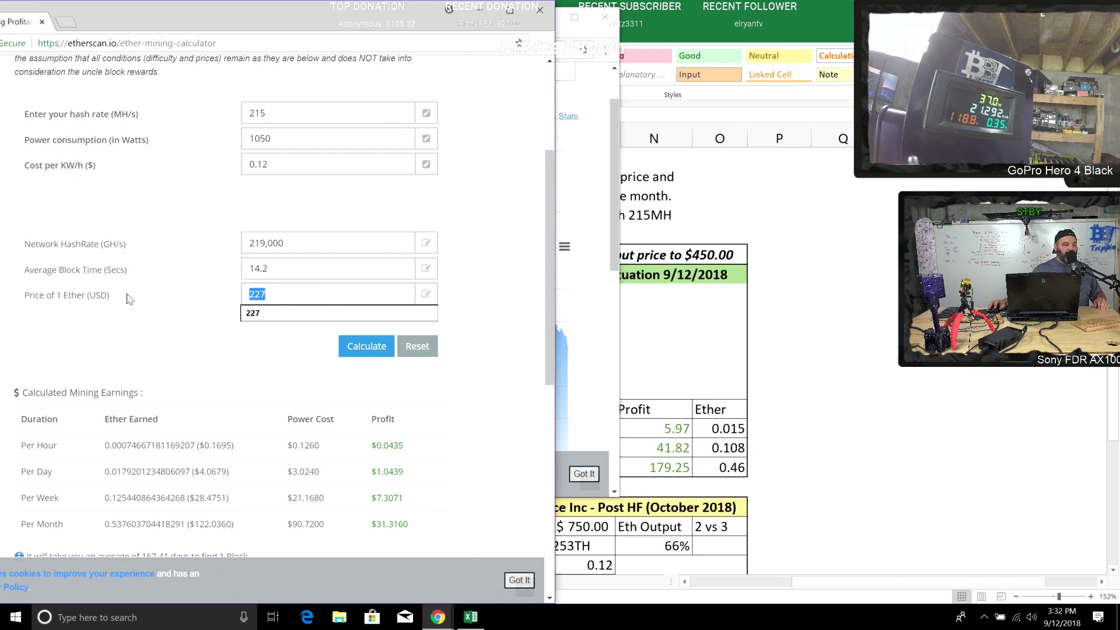
Bring the Etherscan hashrate chart window forward from Chrome's taskbar previews.
mouse_move(438, 618)
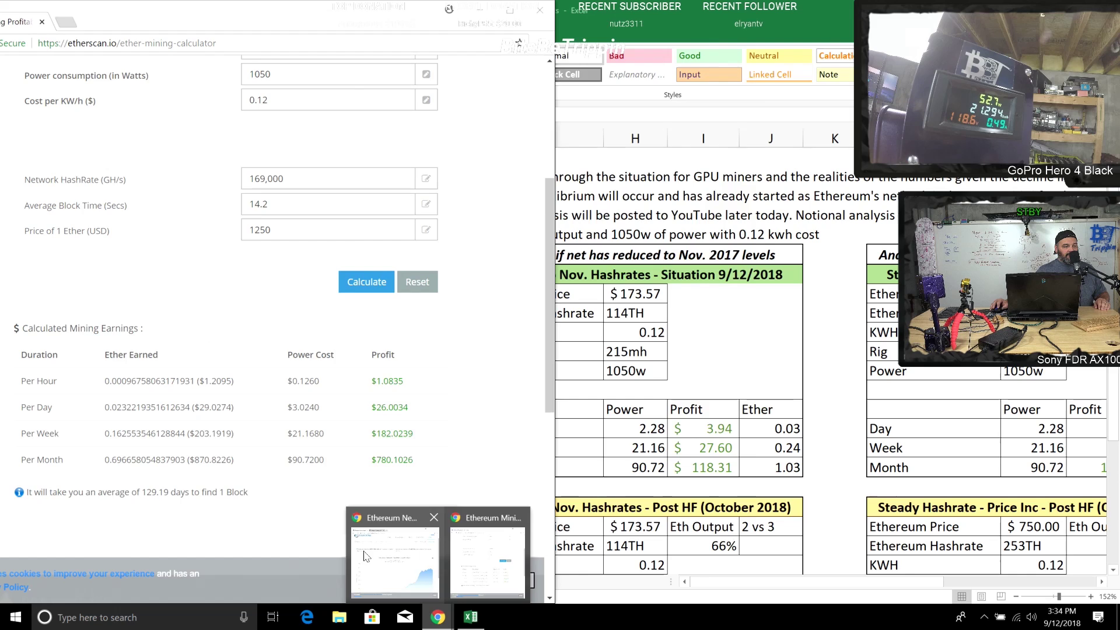
click(493, 540)
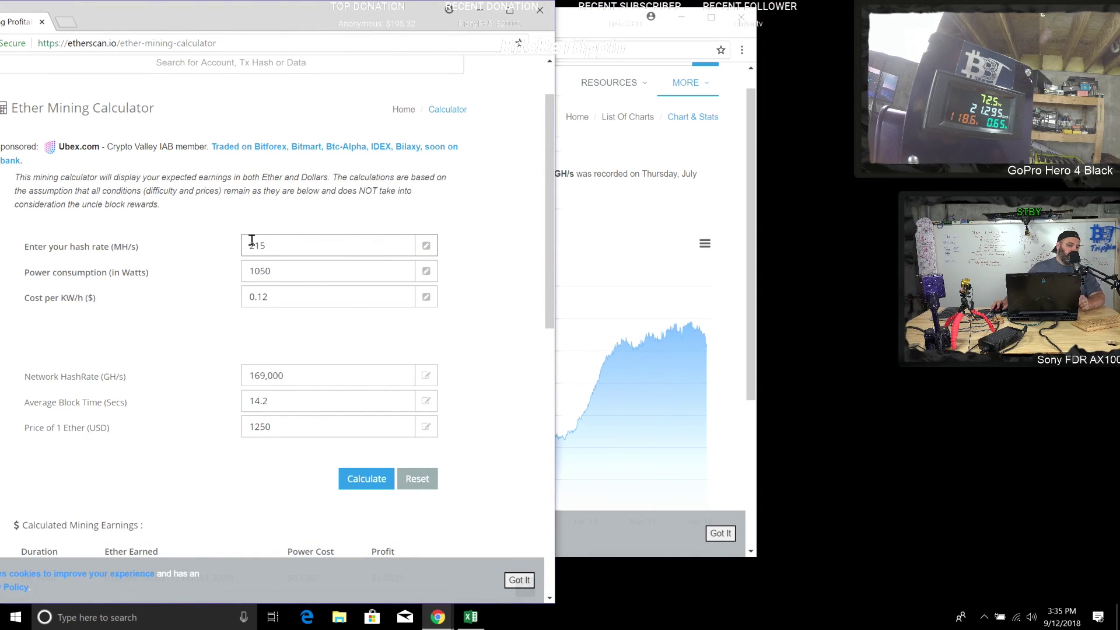
Set the rig to 175 MH/s hash rate, 1200 W power and $0.08/kWh electricity cost.
drag(283, 239, 194, 245)
text(175)
drag(282, 269, 248, 265)
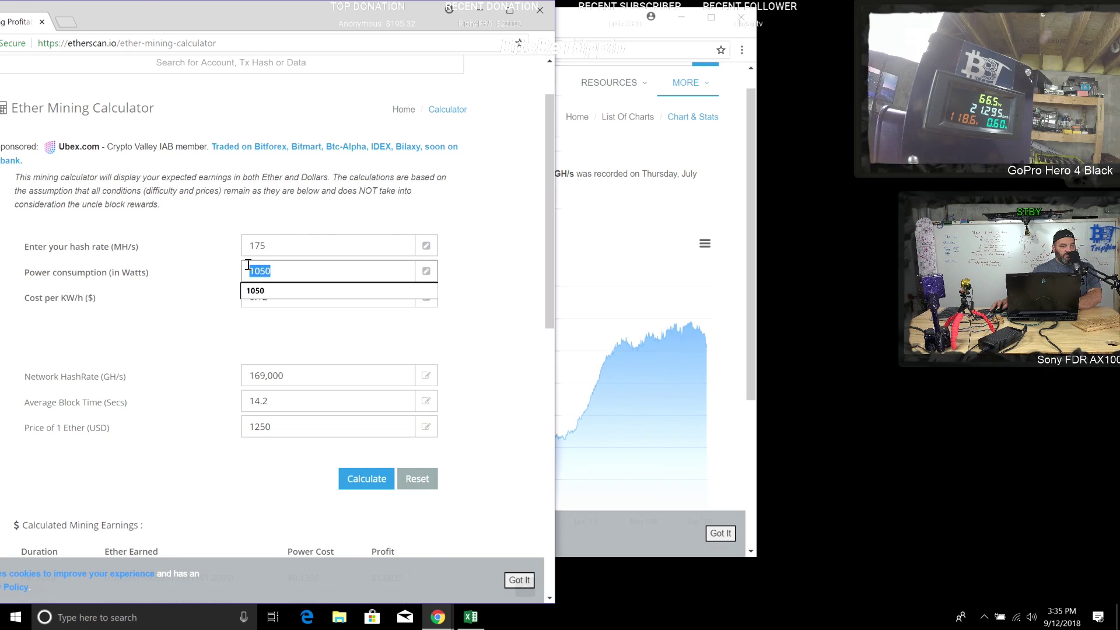
text(1200)
click(269, 292)
double_click(266, 291)
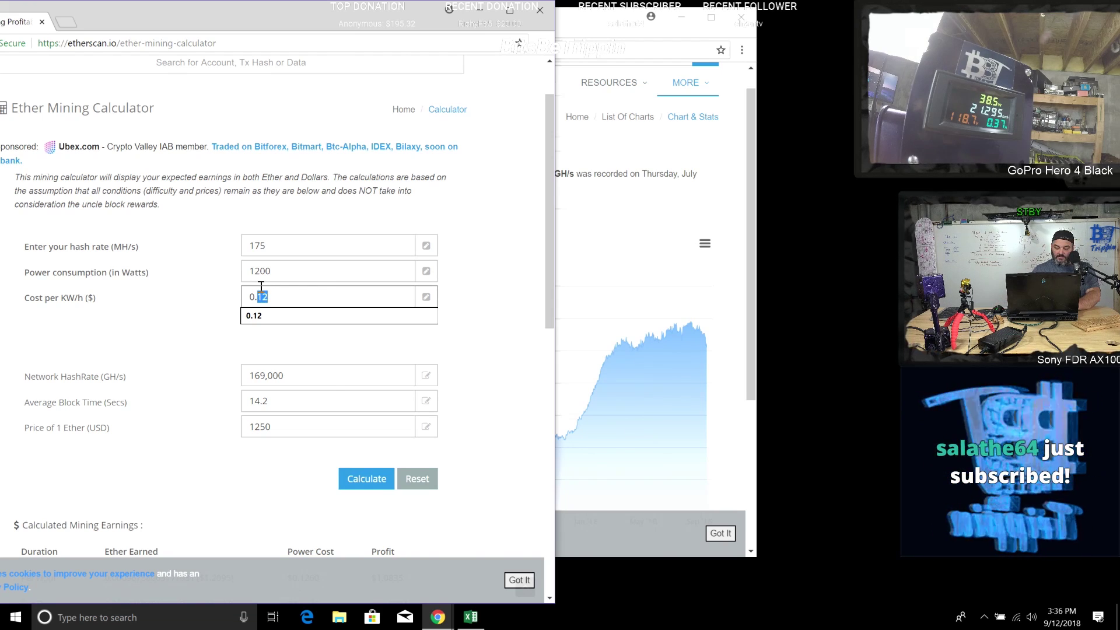
text(0.08)
click(268, 360)
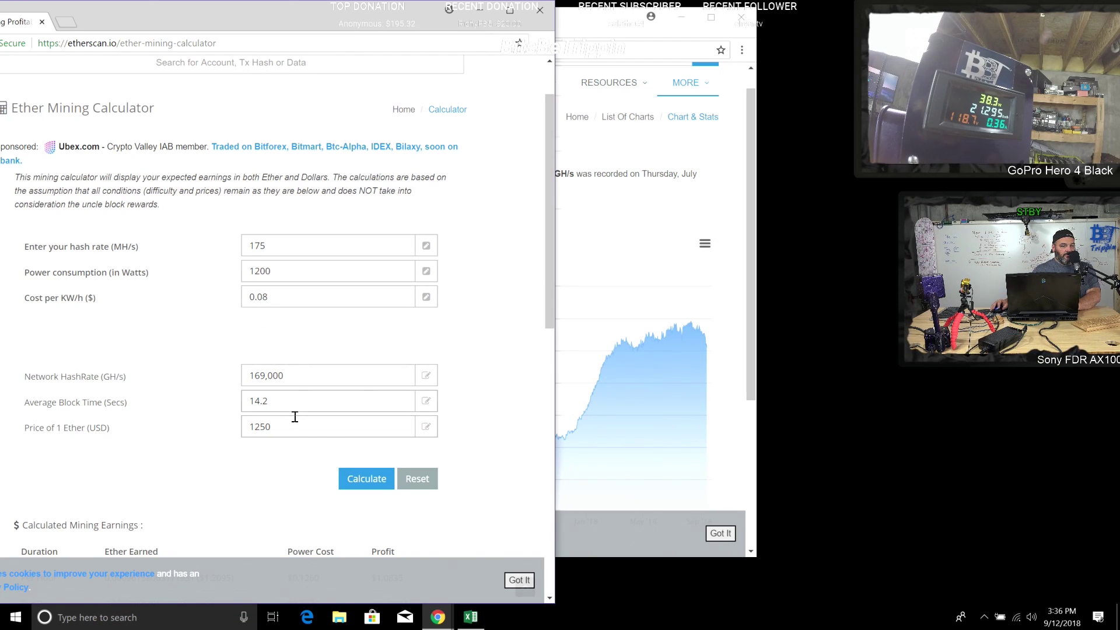
Enter 11,000 GH/s network hashrate and start replacing the 1250 Ether price.
double_click(305, 378)
text(7)
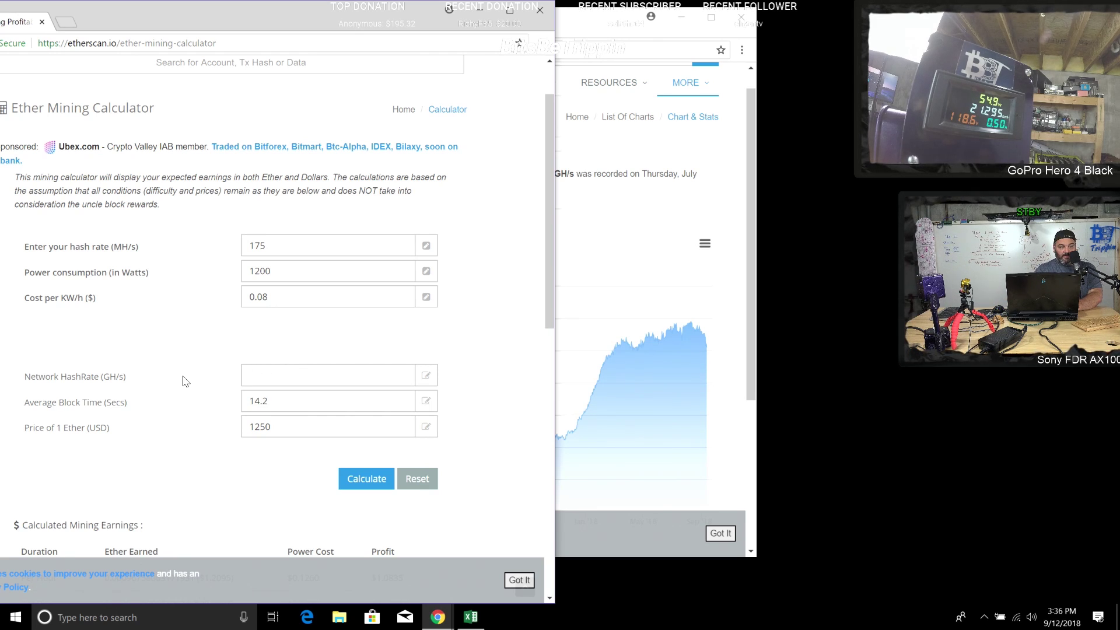
text(11,000)
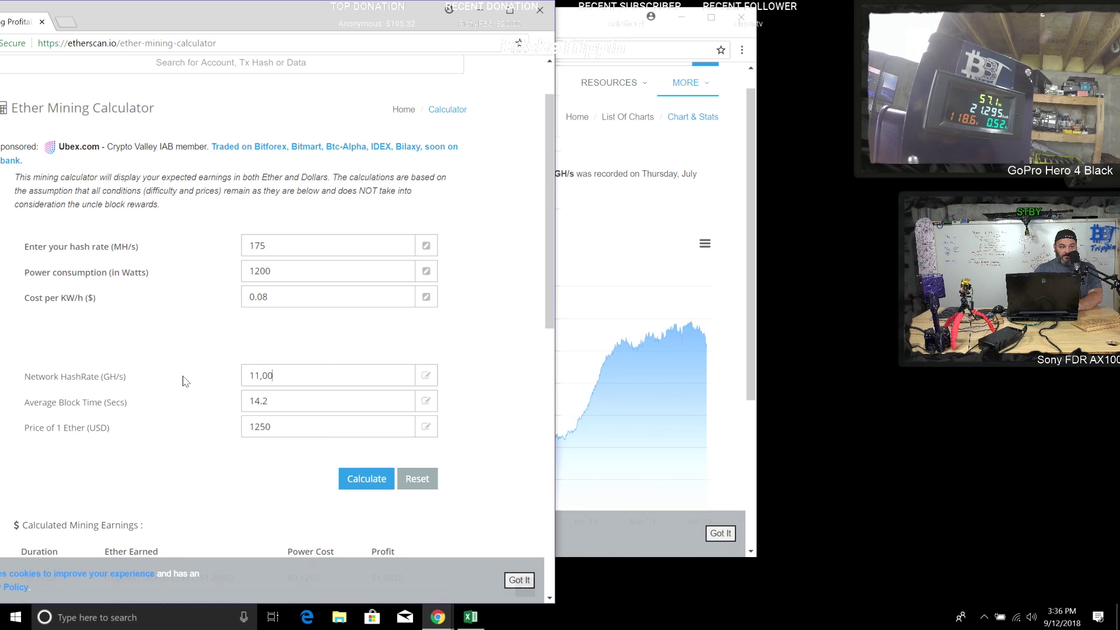
click(325, 428)
drag(329, 432, 204, 430)
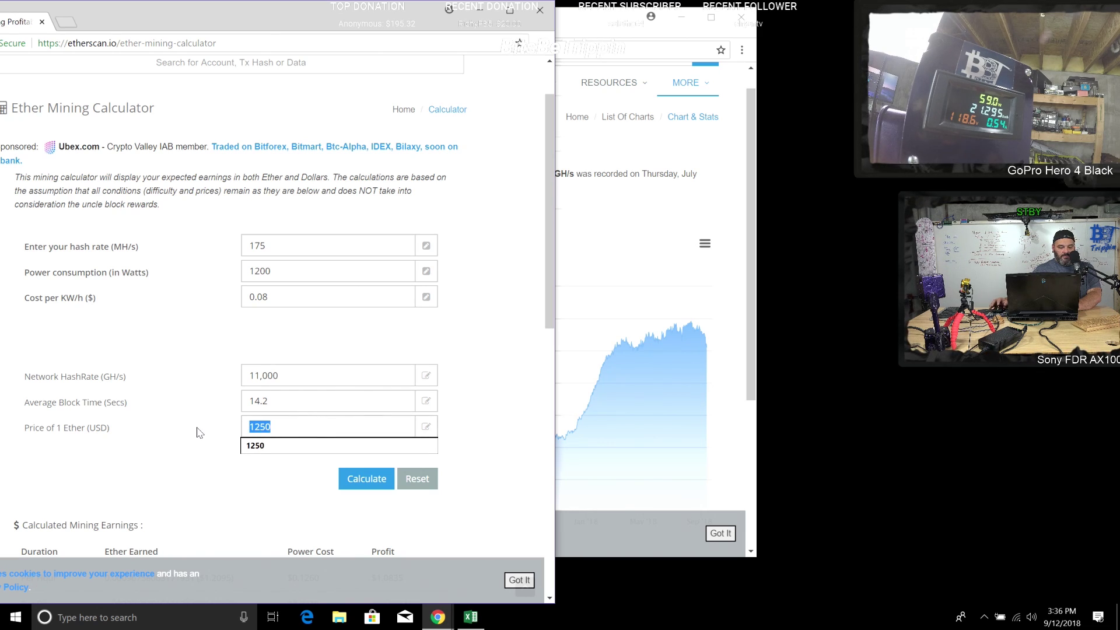
text(2)
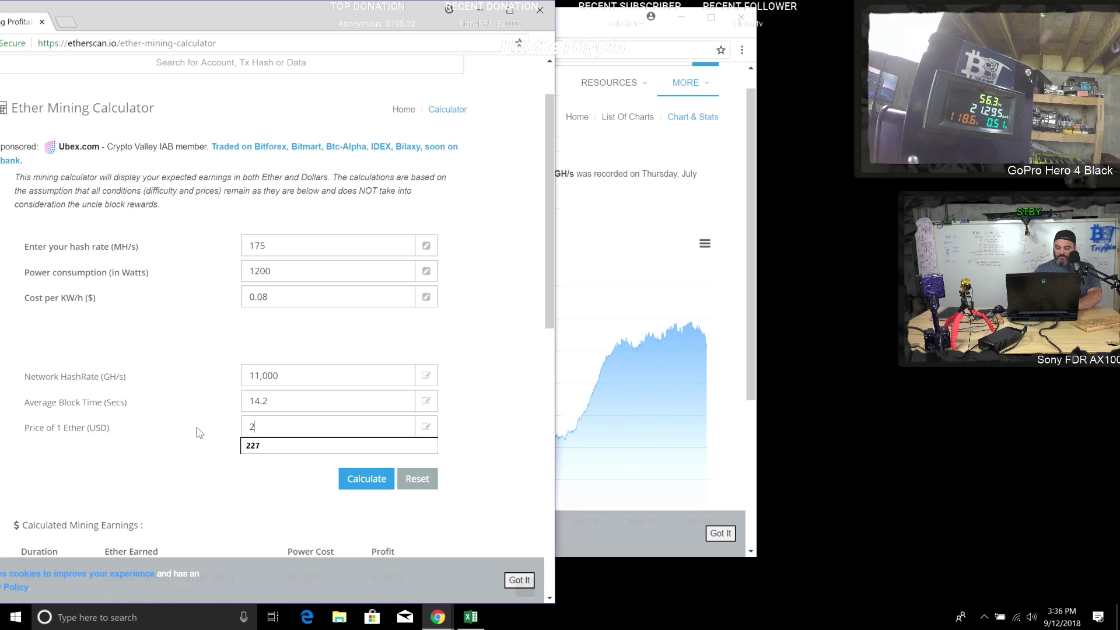
text(2.)
key(BackSpace)
Finish the $25.00 Ether price and calculate: $34.6915 weekly, $148.68 monthly, one block per 10.33 days.
text(5.00)
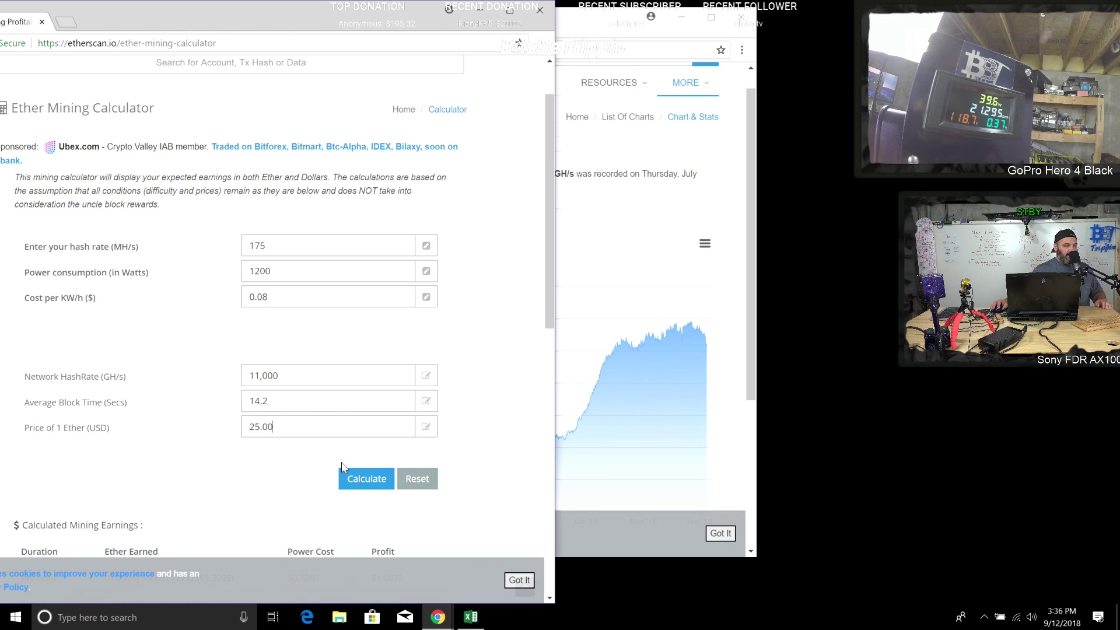
click(350, 479)
scroll(388, 401, down, 5)
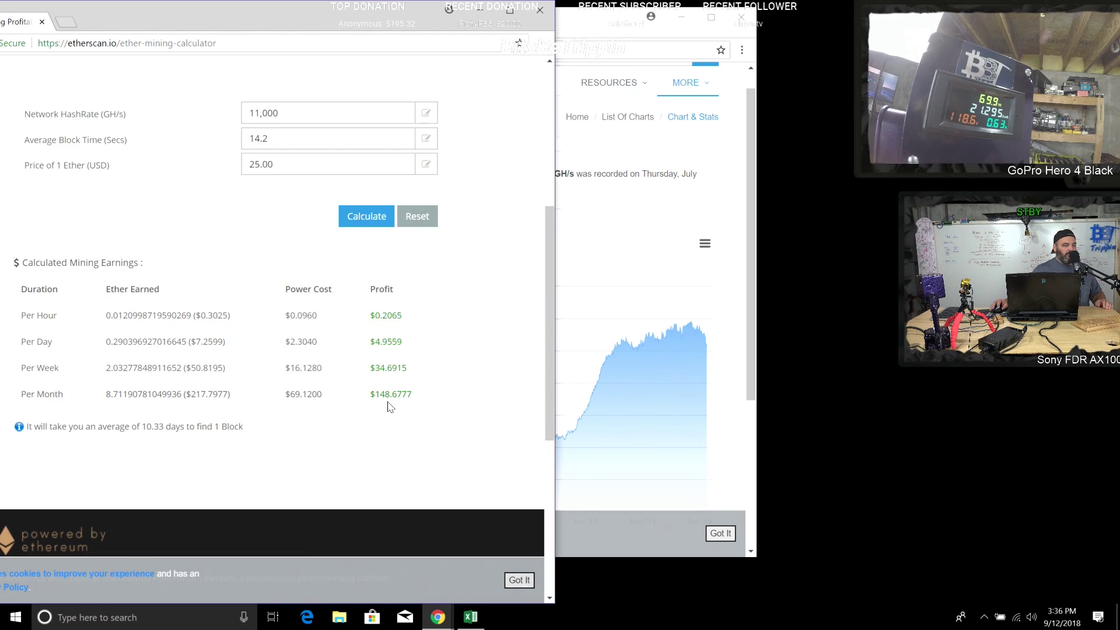
scroll(385, 409, up, 3)
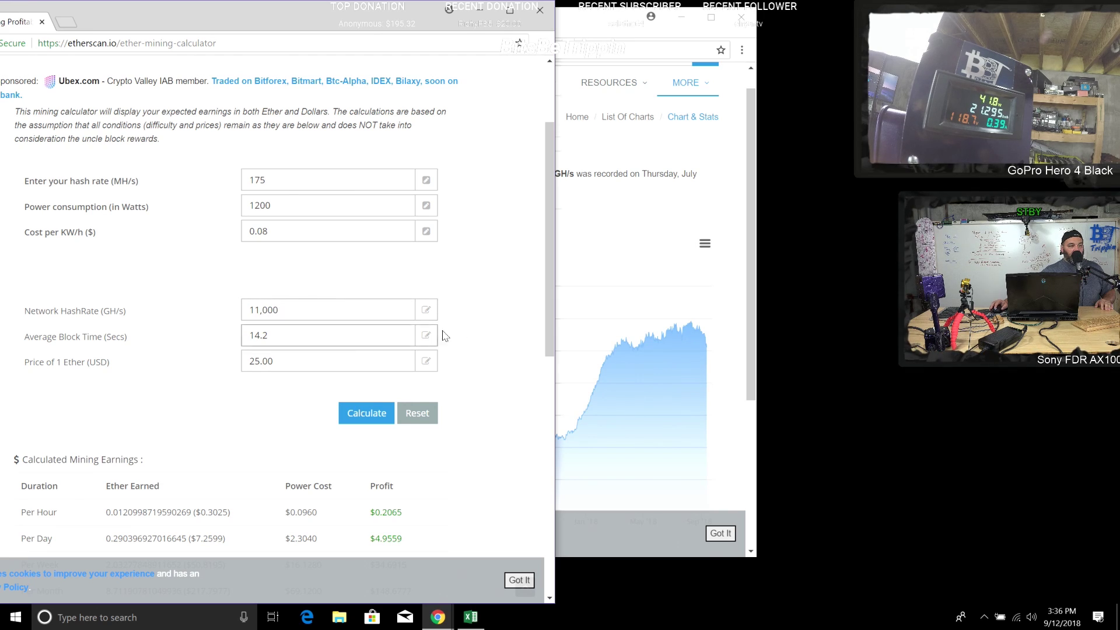
scroll(467, 327, down, 3)
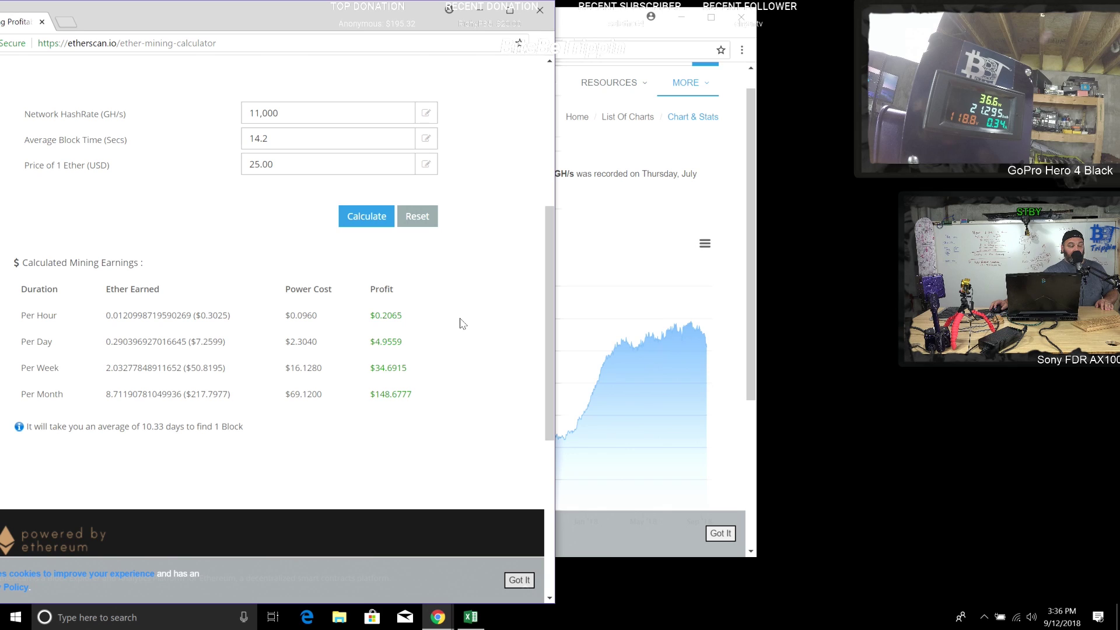
scroll(440, 320, down, 1)
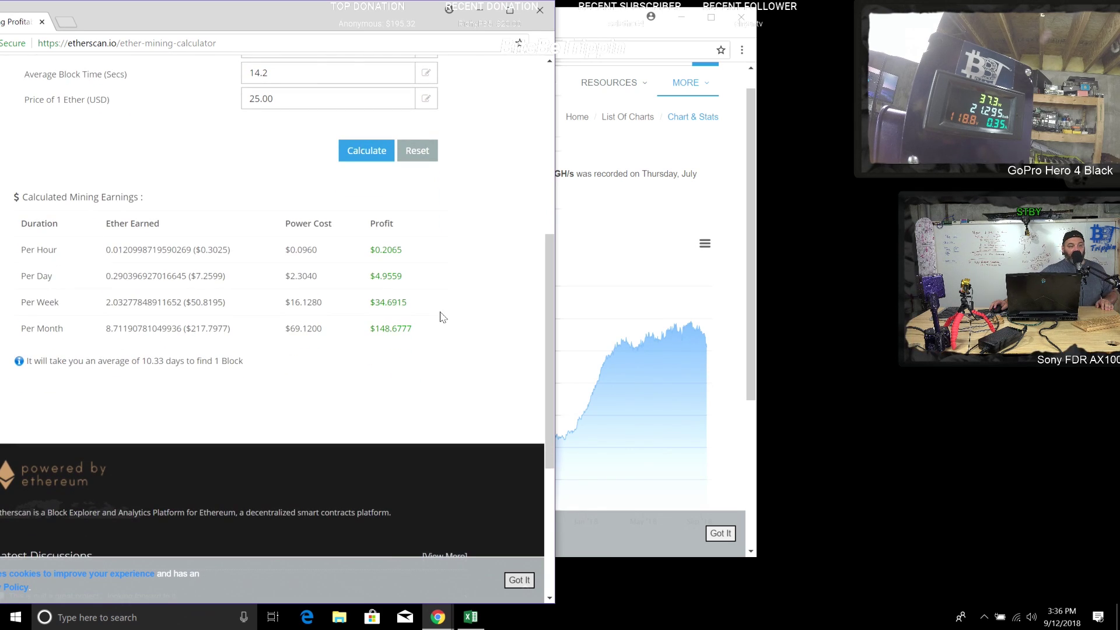
scroll(341, 346, up, 5)
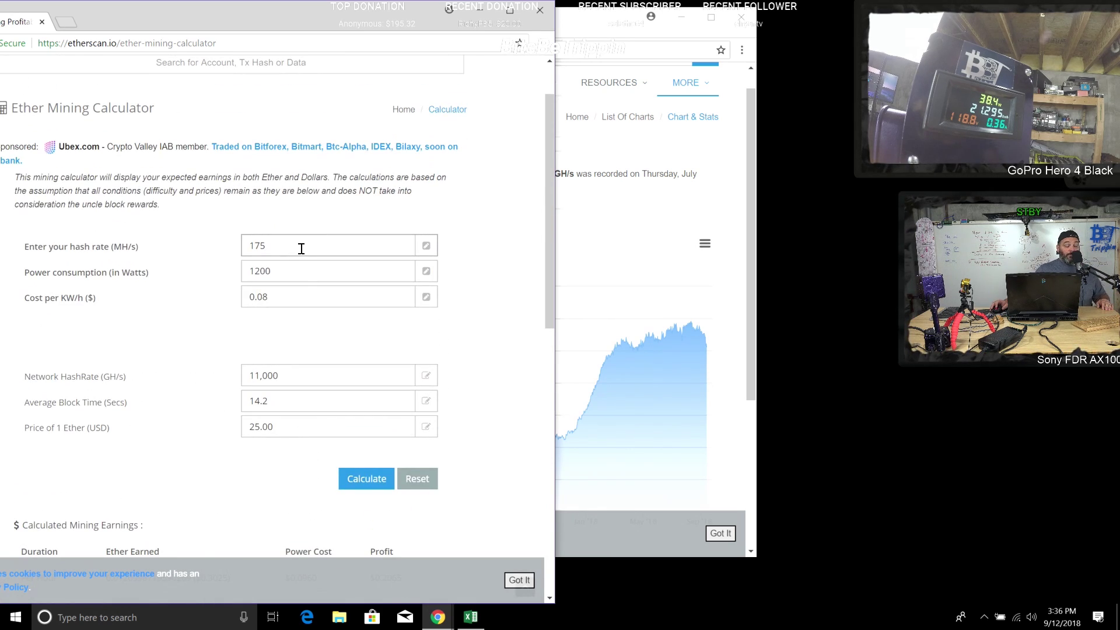